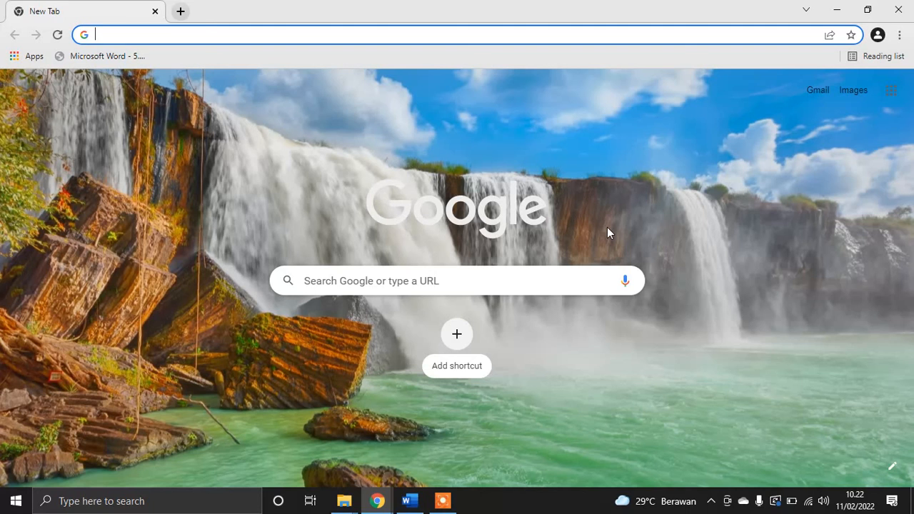
- Search Google for "download mendeley versi 1.19.8" and open the Mendeley Desktop 1.19.8 Installers result in a new tab
{"action": "type", "text": "Down"}
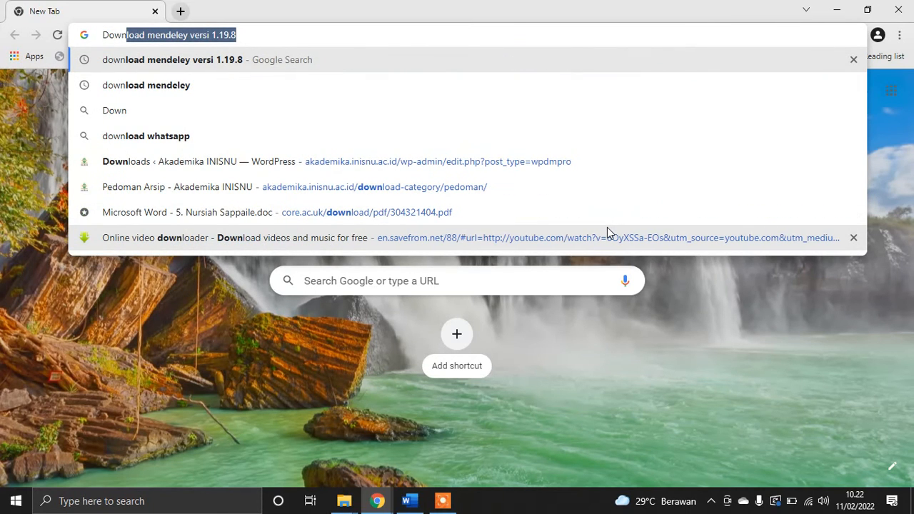
{"action": "key", "text": "Return"}
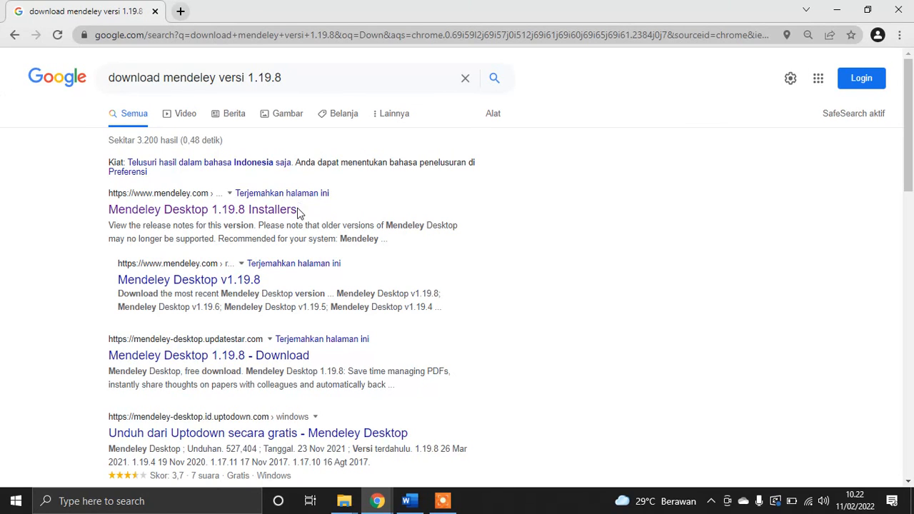
{"action": "right_click", "coordinate": [274, 213]}
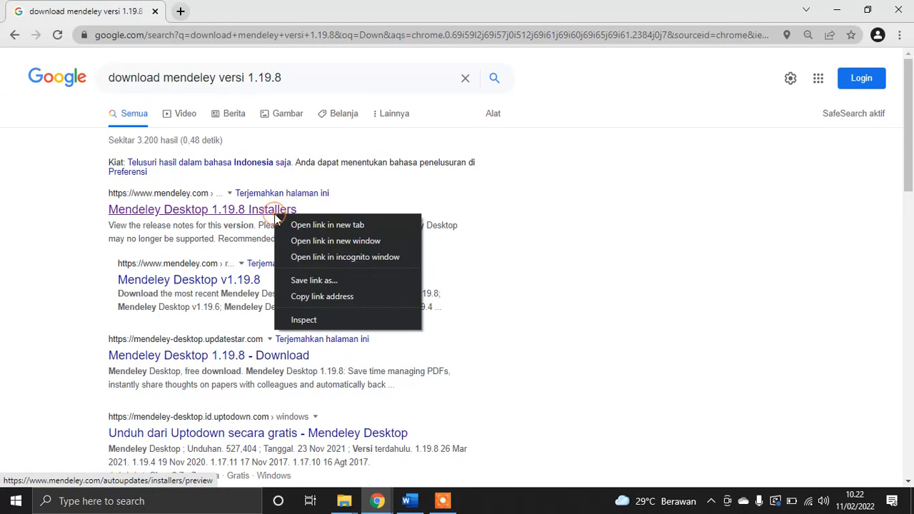
{"action": "left_click", "coordinate": [286, 226]}
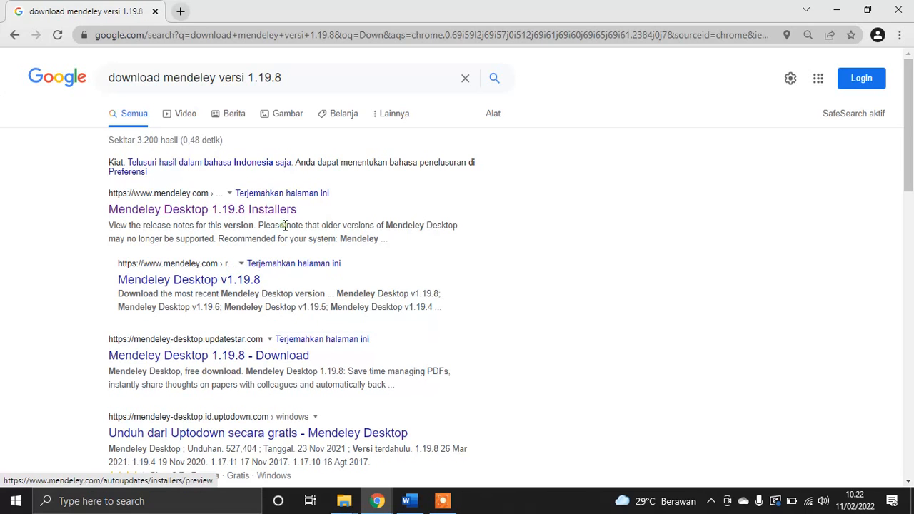
{"action": "left_click", "coordinate": [224, 7]}
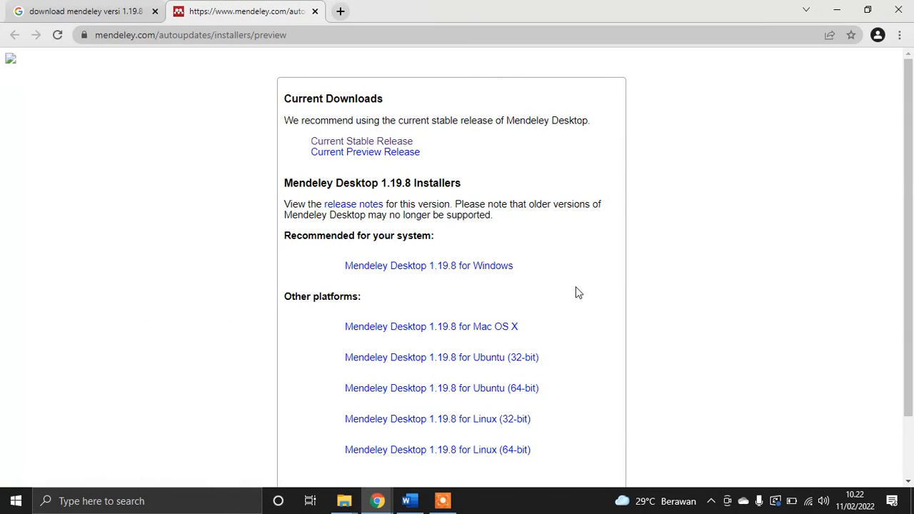
- Download the Mendeley Desktop 1.19.8 for Windows installer from the recommended downloads
{"action": "scroll", "coordinate": [578, 292], "scroll_direction": "down", "scroll_amount": 2}
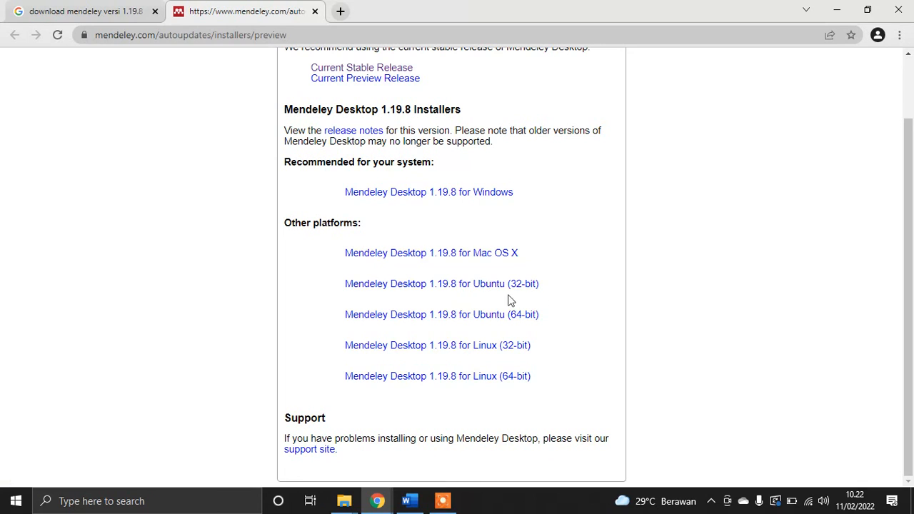
{"action": "scroll", "coordinate": [575, 303], "scroll_direction": "up", "scroll_amount": 1}
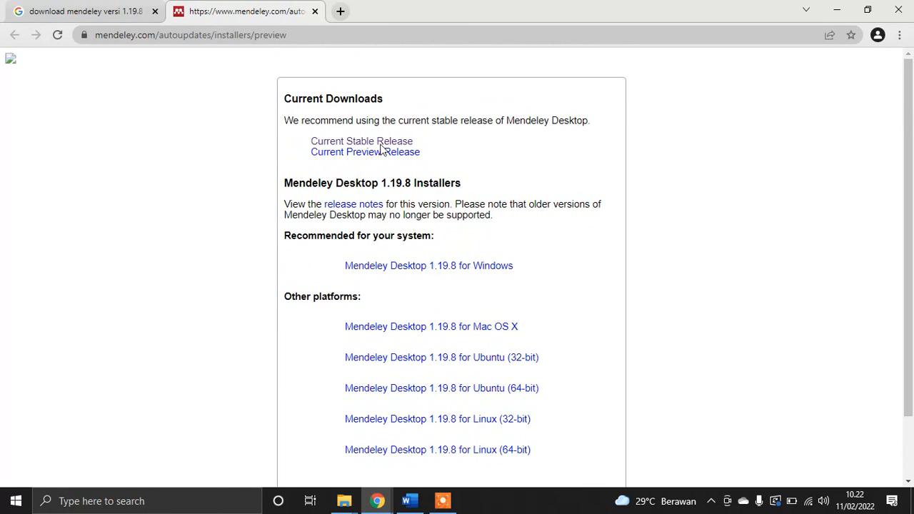
{"action": "left_click", "coordinate": [483, 272]}
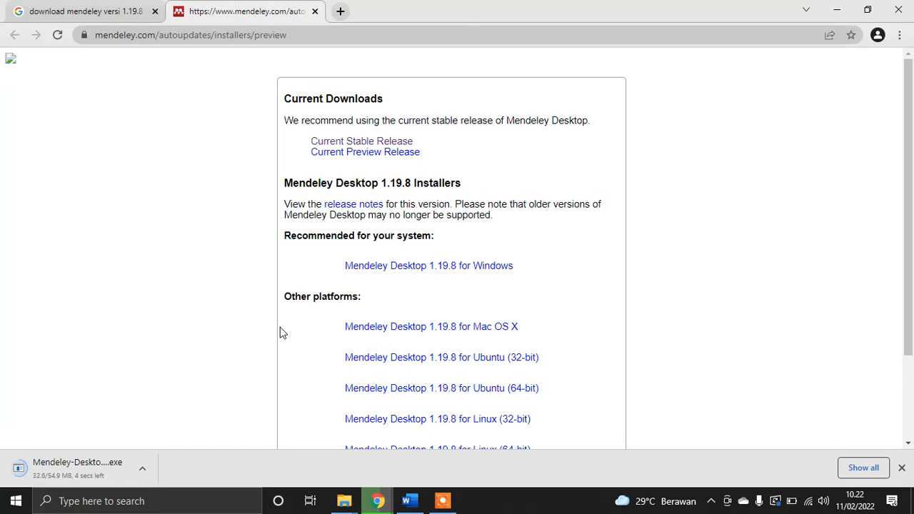
- Locate the downloaded Mendeley-Desktop-1.19.8-win32 (2) installer in its folder and check the file actions available for it
{"action": "left_click", "coordinate": [862, 469]}
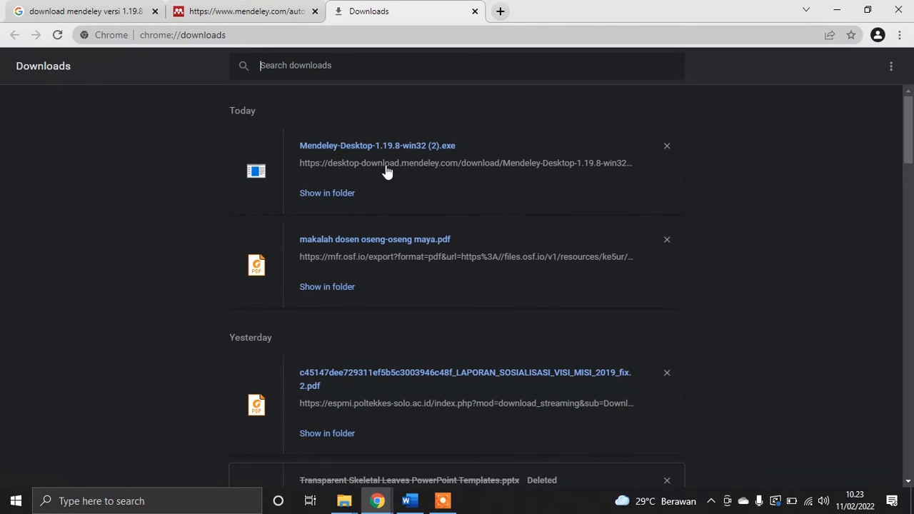
{"action": "left_click", "coordinate": [347, 194]}
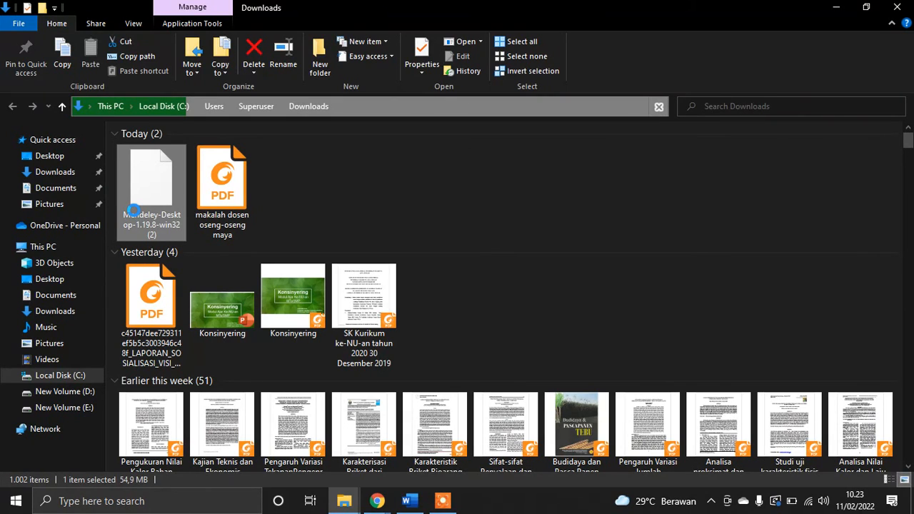
{"action": "right_click", "coordinate": [134, 210]}
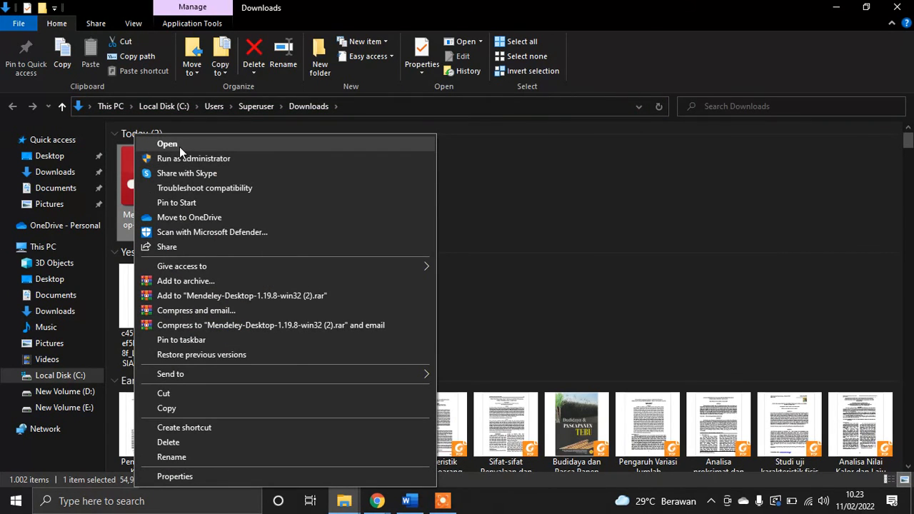
{"action": "left_click", "coordinate": [575, 212]}
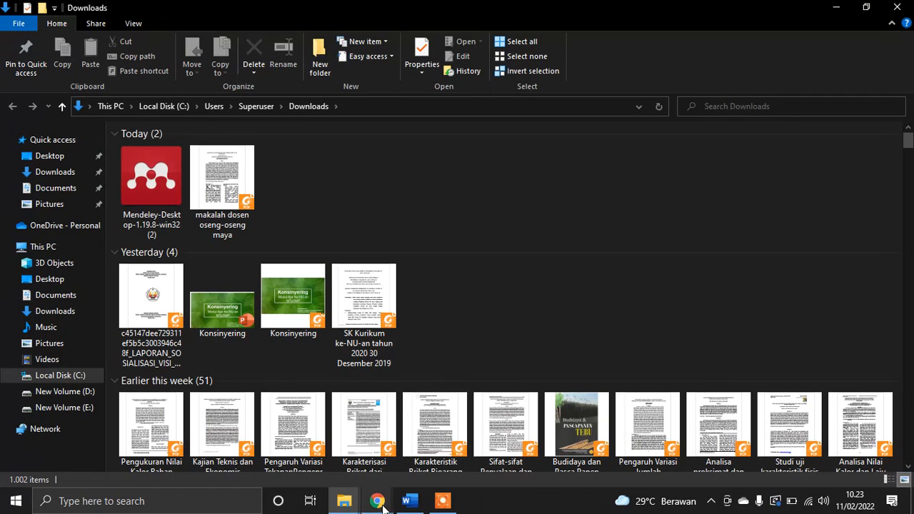
- Switch back to Chrome and replace the earlier Google search with "Mendeley com"
{"action": "mouse_move", "coordinate": [378, 503]}
{"action": "left_click", "coordinate": [428, 437]}
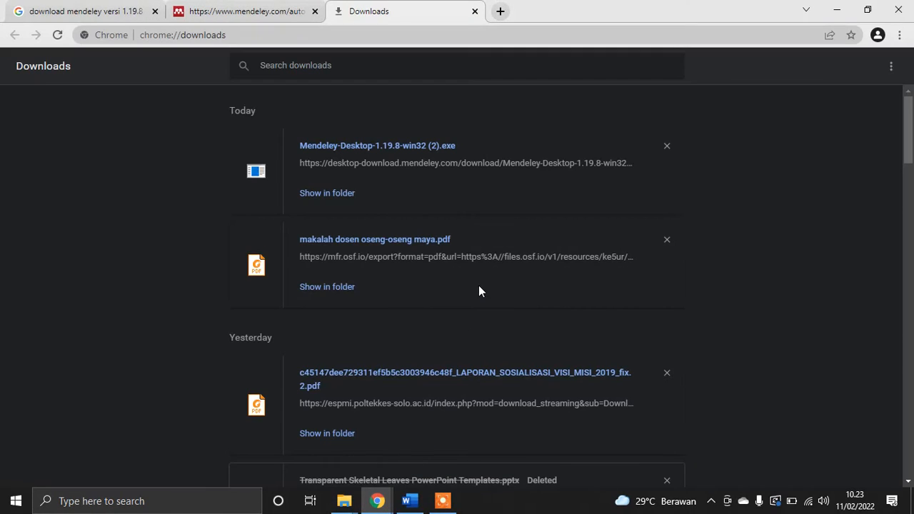
{"action": "left_click", "coordinate": [500, 11]}
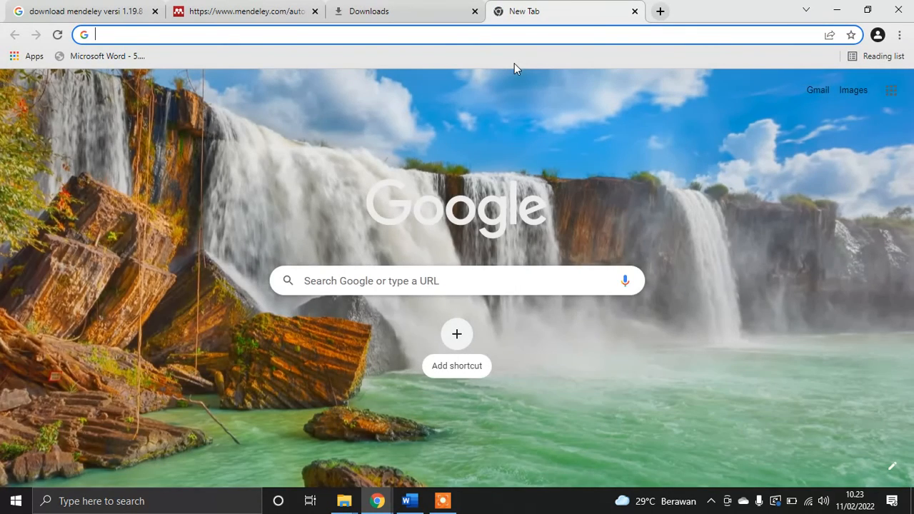
{"action": "left_click", "coordinate": [294, 5]}
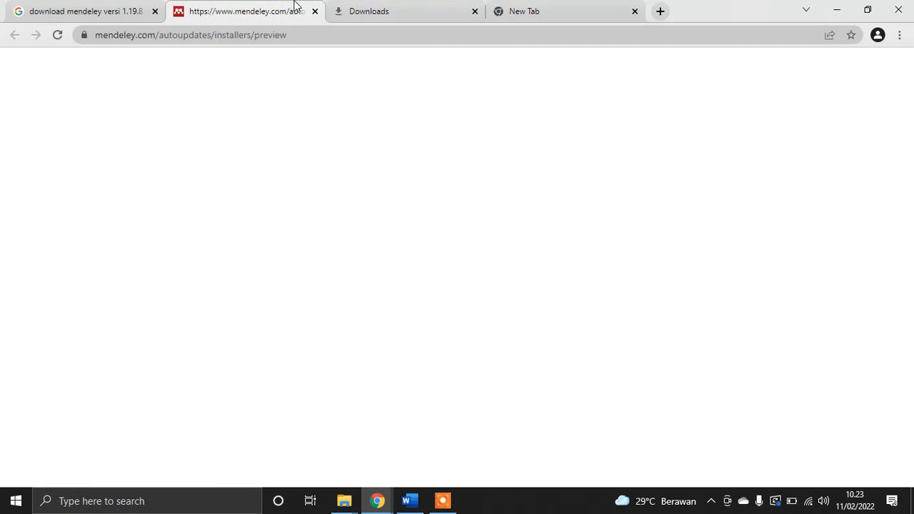
{"action": "left_click", "coordinate": [100, 9]}
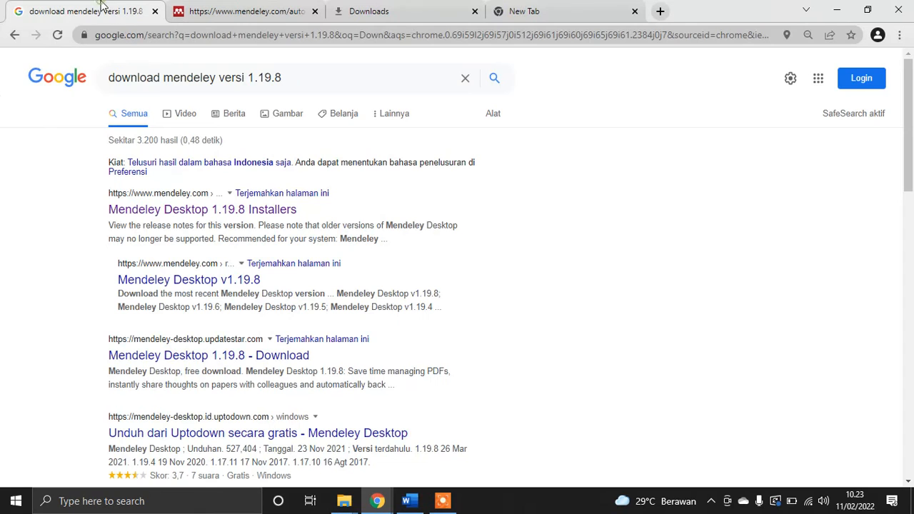
{"action": "triple_click", "coordinate": [164, 77]}
{"action": "type", "text": "Men"}
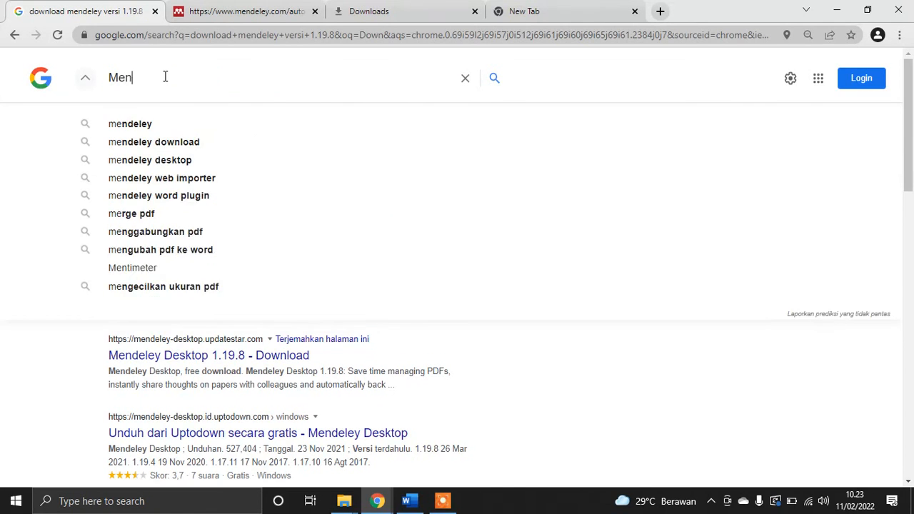
{"action": "type", "text": "deley com"}
{"action": "key", "text": "Return"}
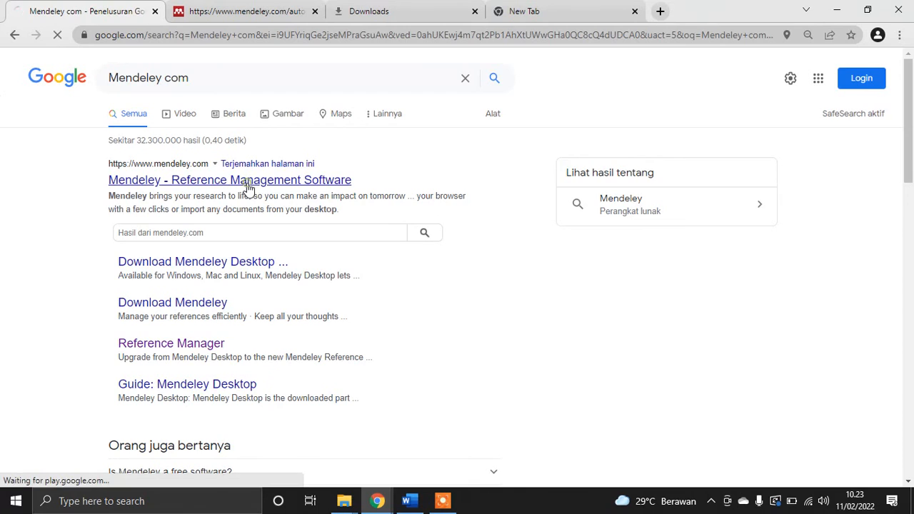
- Open the Mendeley - Reference Management Software site and start creating a free account
{"action": "left_click", "coordinate": [243, 181]}
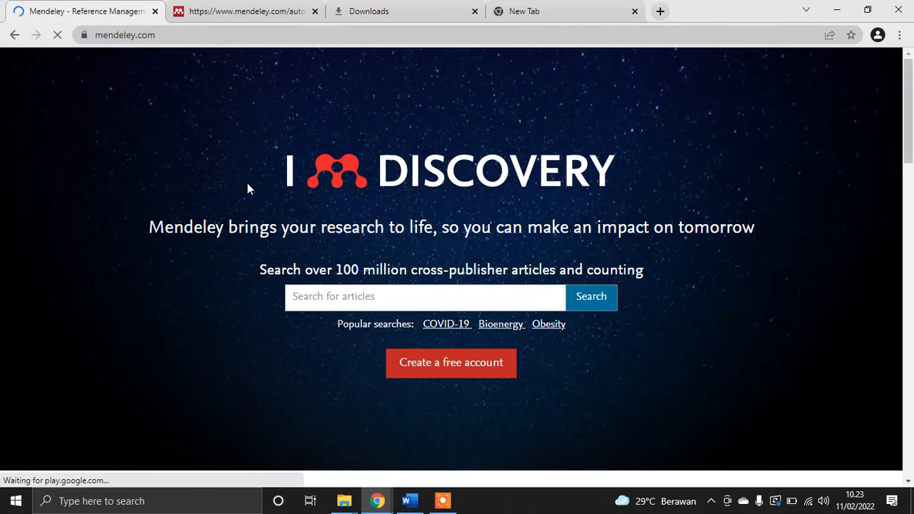
{"action": "scroll", "coordinate": [834, 158], "scroll_direction": "down", "scroll_amount": 3}
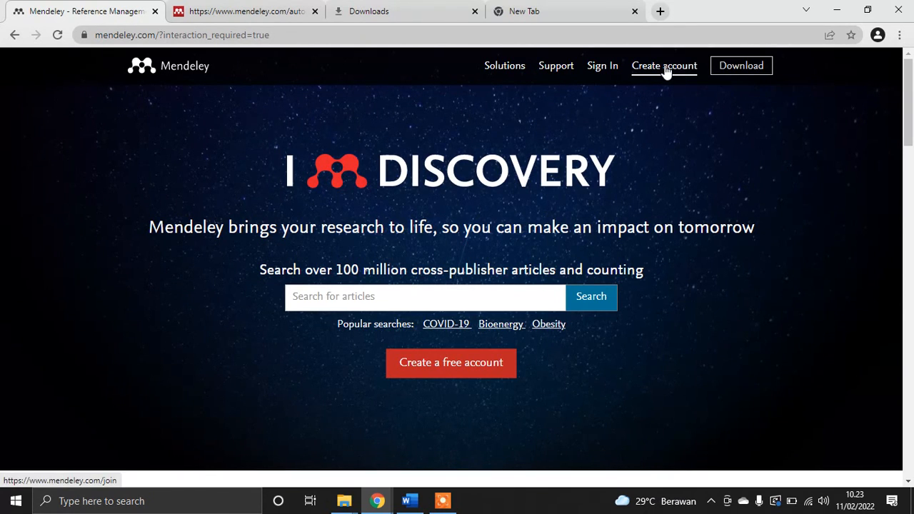
{"action": "left_click", "coordinate": [488, 377]}
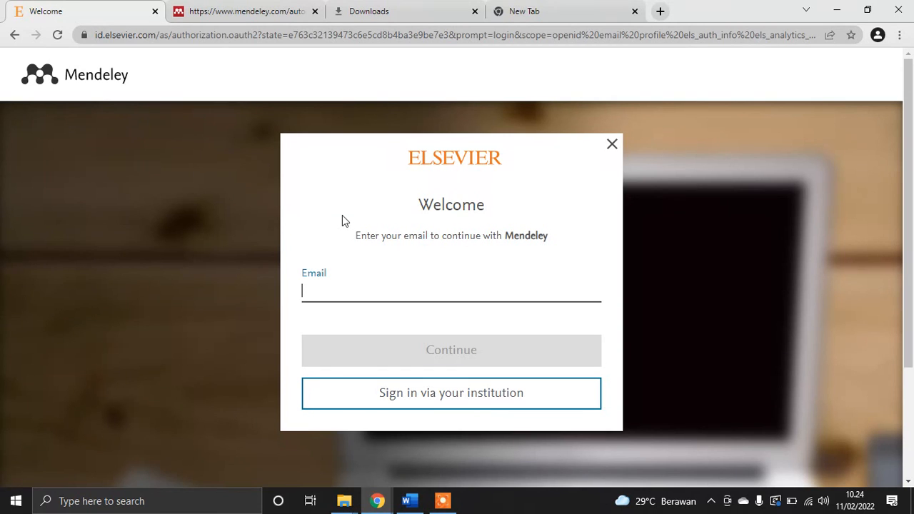
- Close the empty browser tab and minimize the browser and Downloads folder windows to reach the desktop
{"action": "left_click", "coordinate": [635, 11]}
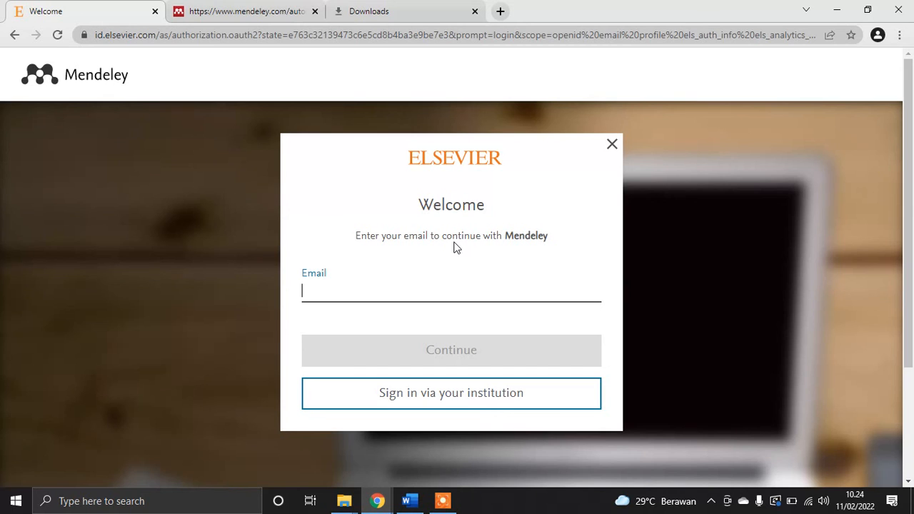
{"action": "left_click", "coordinate": [246, 11]}
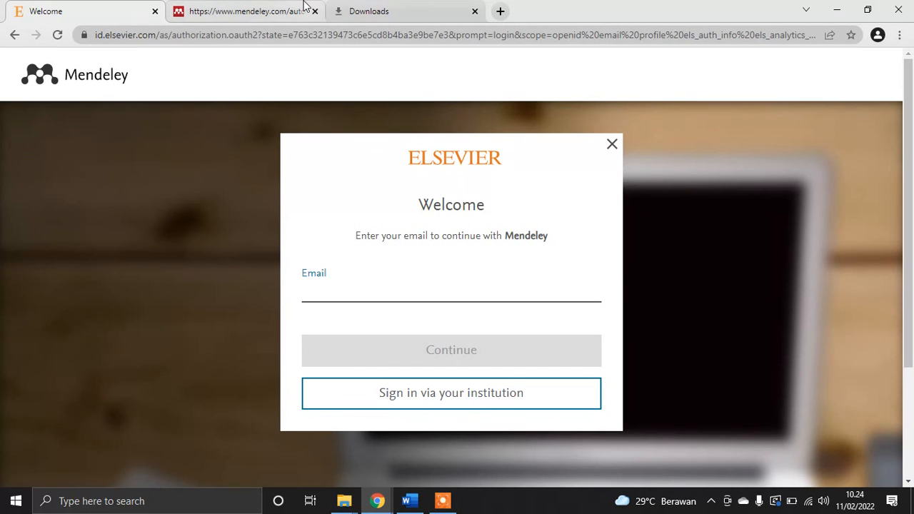
{"action": "left_click", "coordinate": [836, 11]}
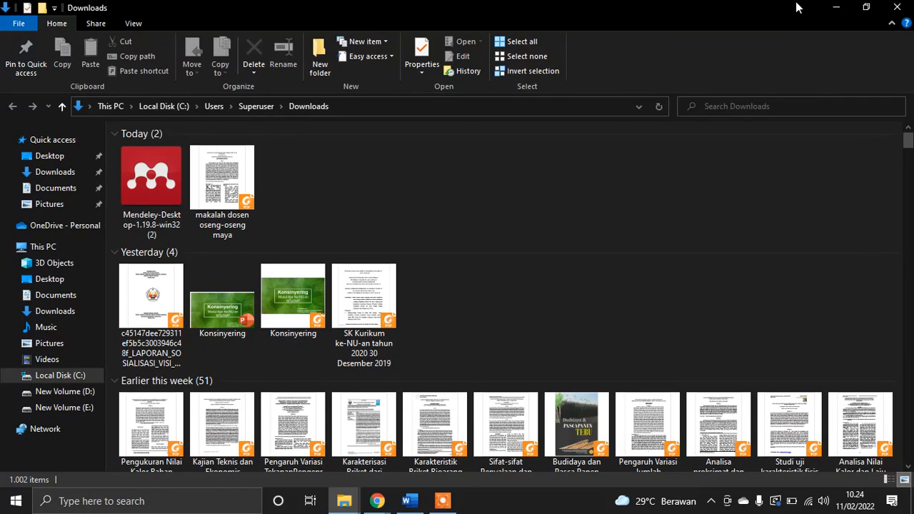
{"action": "left_click", "coordinate": [829, 10]}
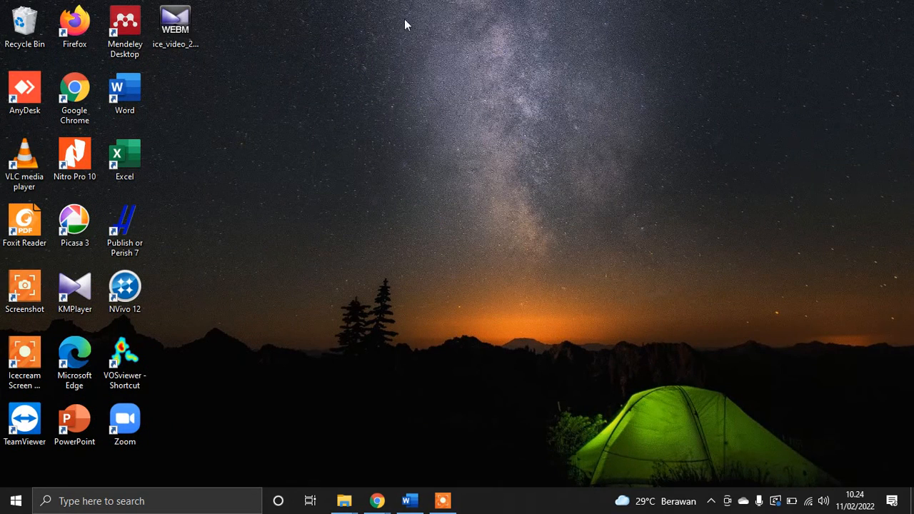
- Launch Mendeley Desktop from its desktop shortcut
{"action": "double_click", "coordinate": [123, 39]}
{"action": "right_click", "coordinate": [323, 102]}
{"action": "left_click", "coordinate": [357, 142]}
{"action": "double_click", "coordinate": [129, 45]}
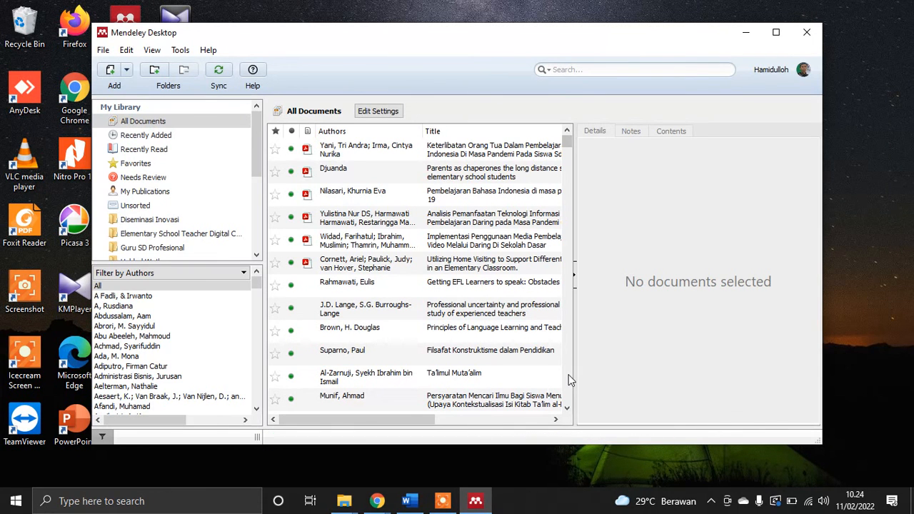
- Glance at the open Word guide, return to Mendeley Desktop and maximize its window
{"action": "left_click", "coordinate": [410, 501]}
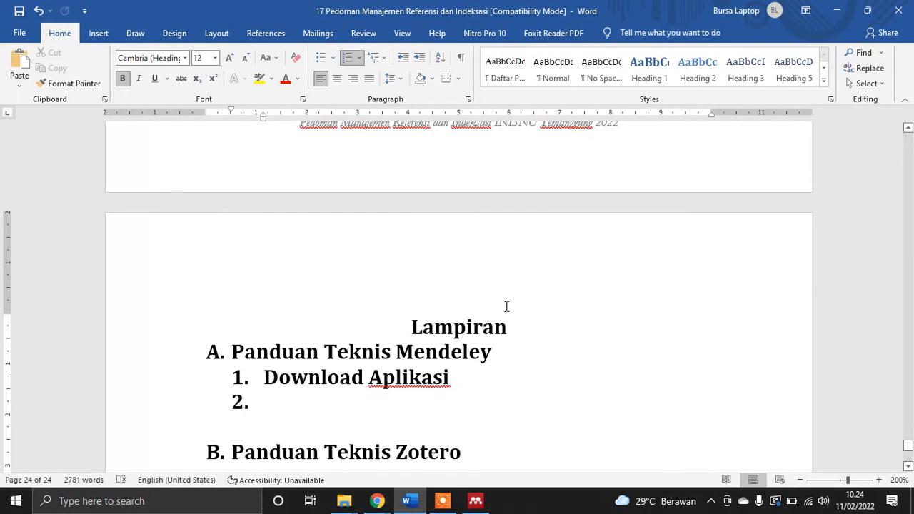
{"action": "left_click", "coordinate": [475, 501]}
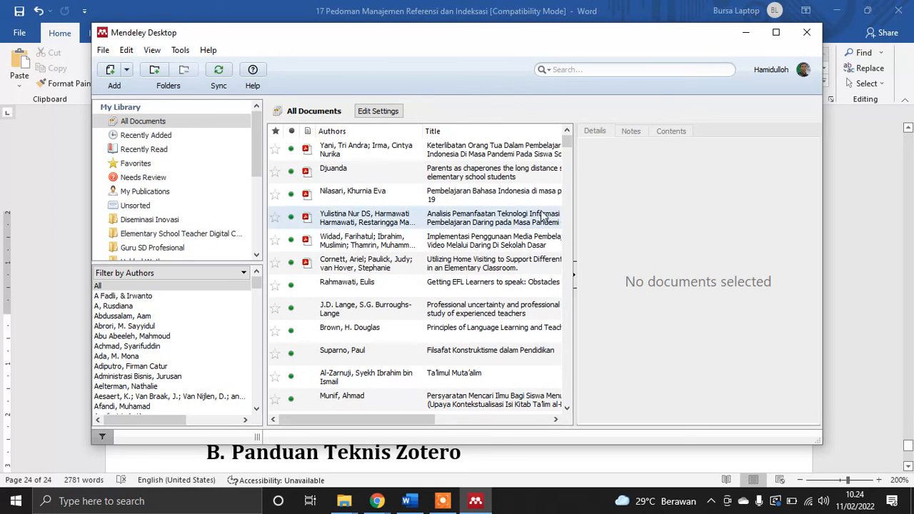
{"action": "left_click", "coordinate": [775, 32]}
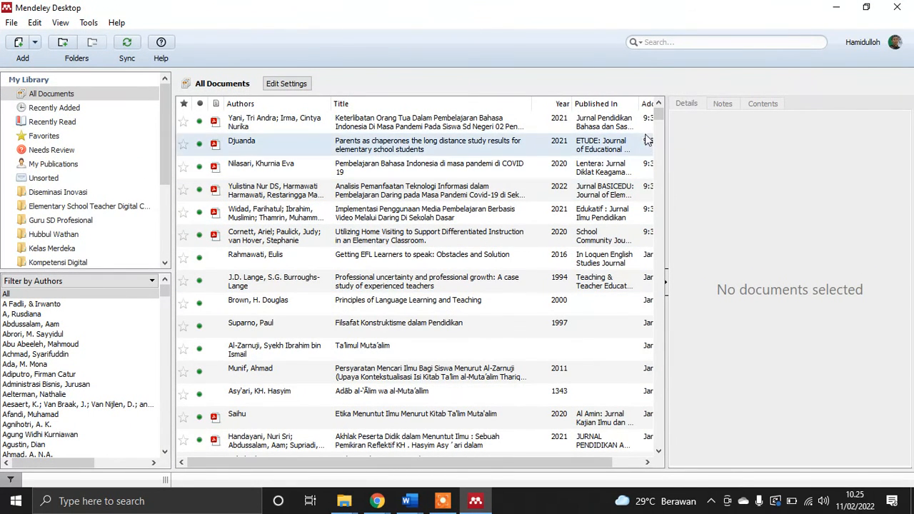
- Browse the All Documents reference list down to its end and return to the first entry
{"action": "left_click_drag", "start_coordinate": [659, 113], "coordinate": [653, 270]}
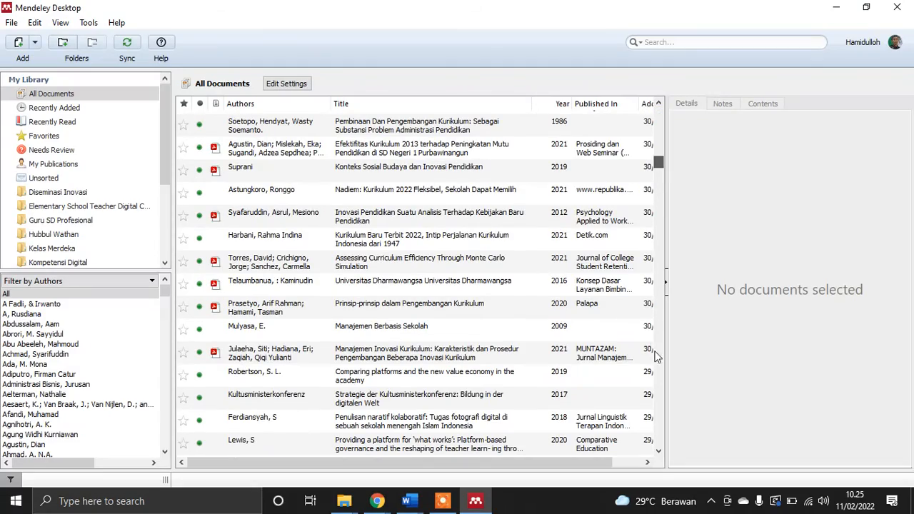
{"action": "left_click", "coordinate": [662, 408]}
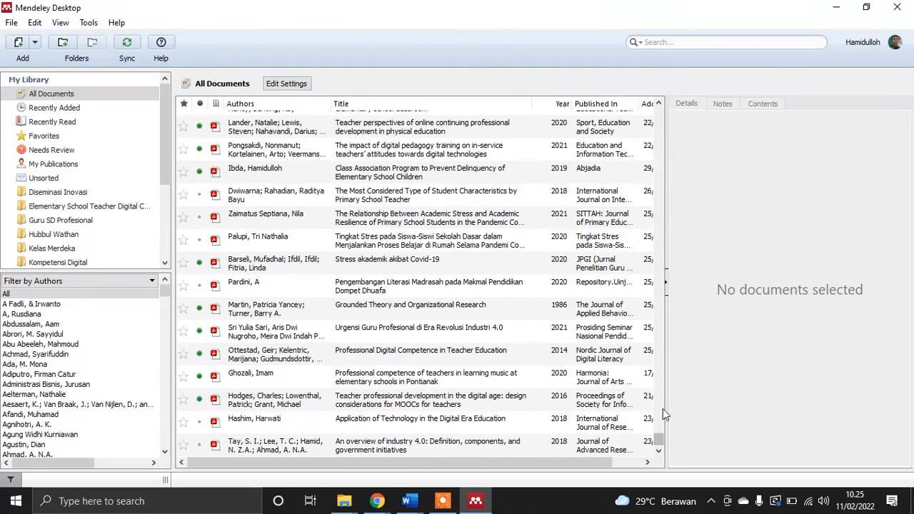
{"action": "left_click", "coordinate": [660, 439]}
{"action": "left_click", "coordinate": [646, 104]}
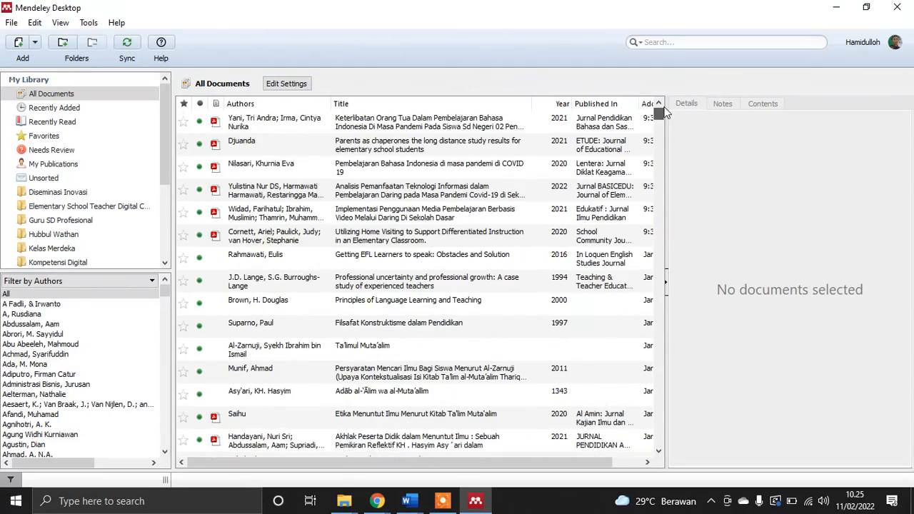
- View the blank Document1 in Word and switch back to Mendeley Desktop
{"action": "mouse_move", "coordinate": [413, 508]}
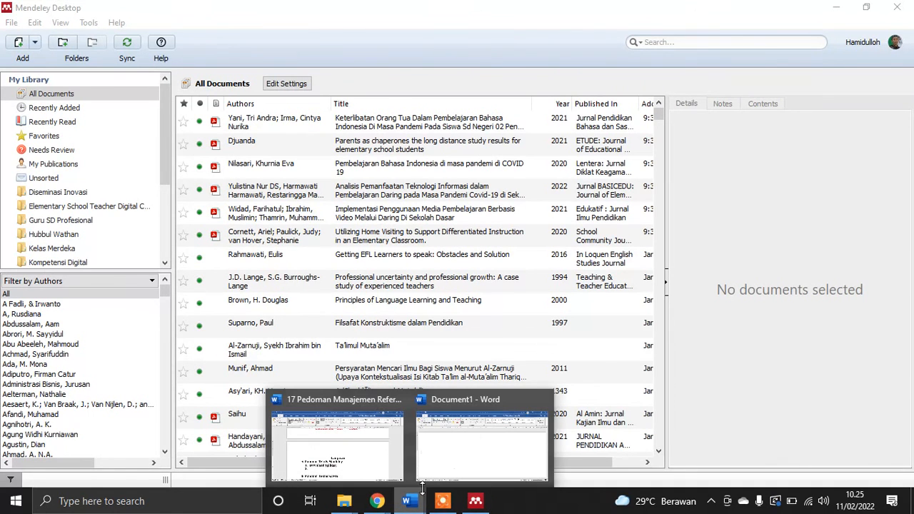
{"action": "left_click", "coordinate": [468, 451]}
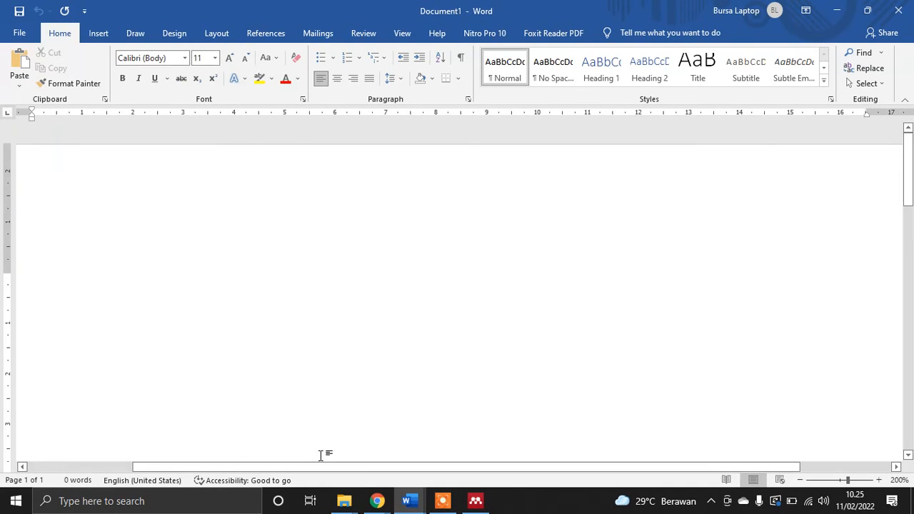
{"action": "left_click", "coordinate": [475, 501]}
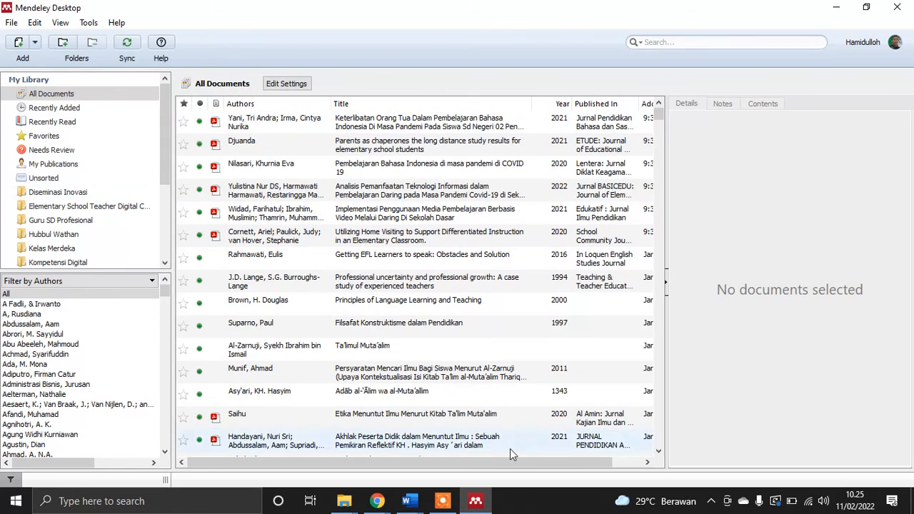
- Show the Mendeley Cite-O-Matic tools in Word's Document1 and open Mendeley Desktop from them
{"action": "left_click", "coordinate": [475, 499]}
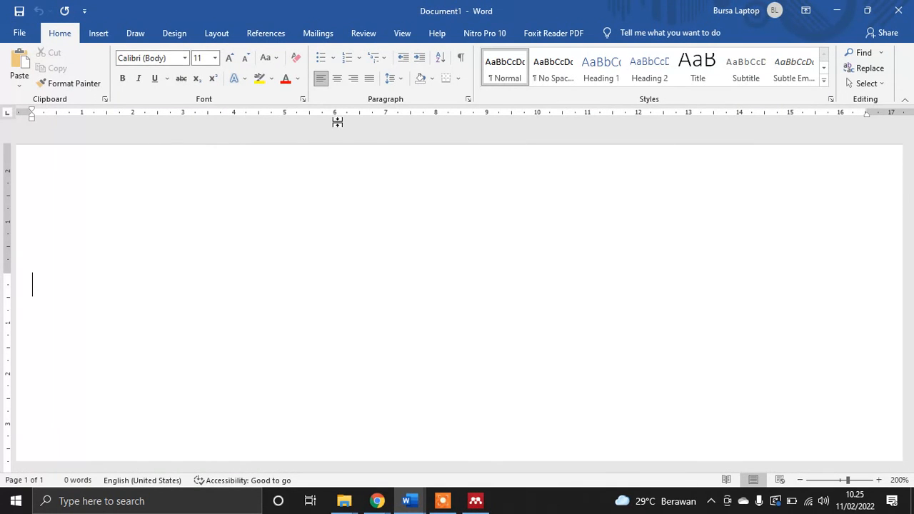
{"action": "left_click", "coordinate": [275, 40]}
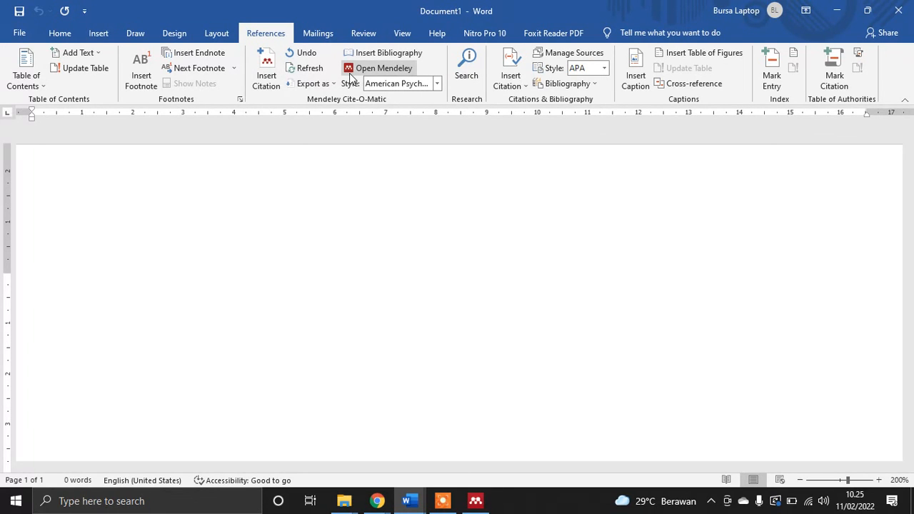
{"action": "left_click", "coordinate": [350, 72]}
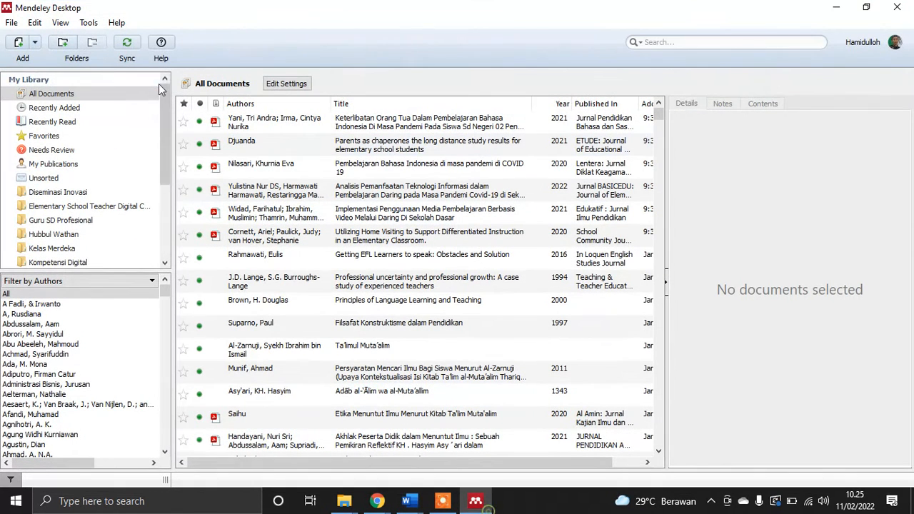
- Check the MS Word plugin option in Mendeley Desktop against the Cite-O-Matic tools in Word
{"action": "left_click", "coordinate": [88, 23]}
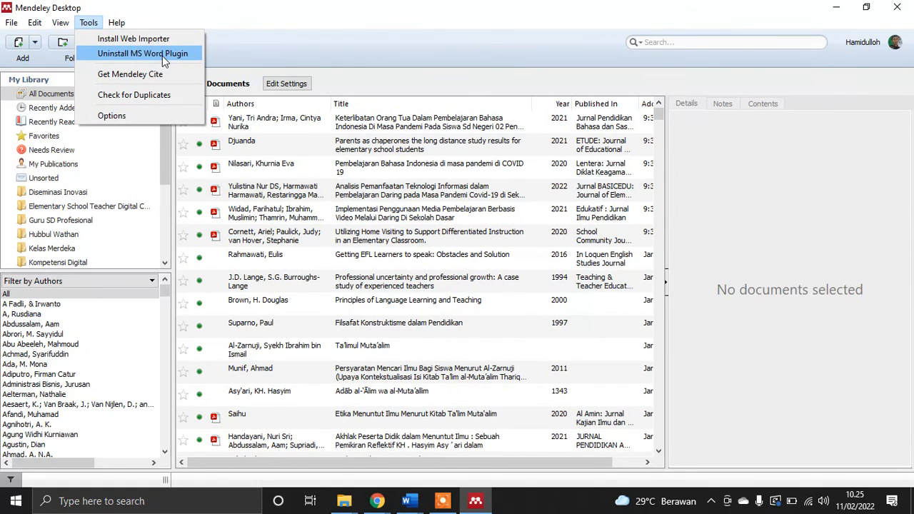
{"action": "left_click", "coordinate": [421, 503]}
{"action": "left_click", "coordinate": [464, 466]}
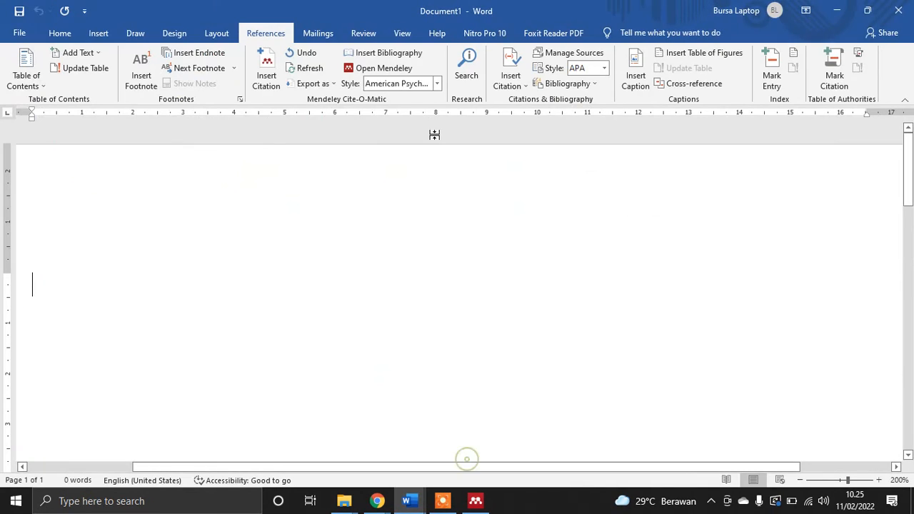
{"action": "left_click", "coordinate": [487, 502]}
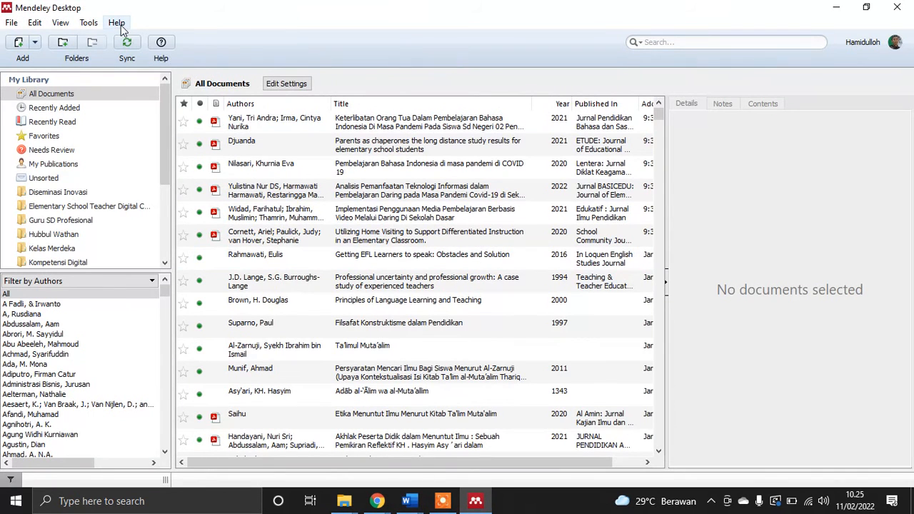
{"action": "left_click", "coordinate": [88, 23]}
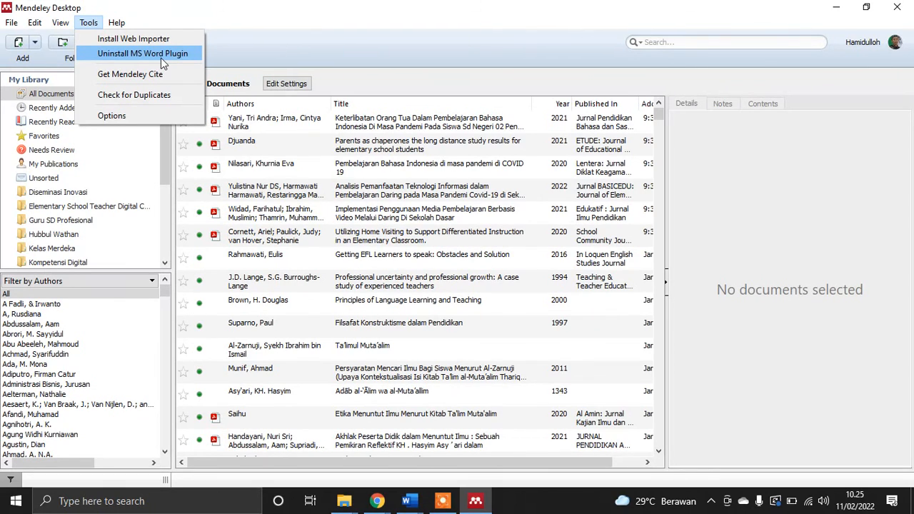
- Switch to Document1 in Word and enter the placeholder text "dfghsjkadgaabajdbdabdkd"
{"action": "left_click", "coordinate": [407, 500]}
{"action": "left_click", "coordinate": [475, 394]}
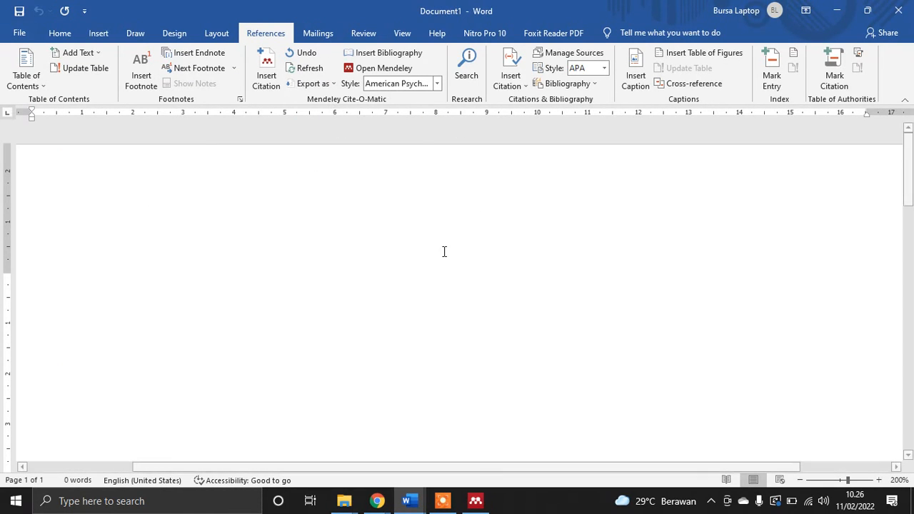
{"action": "scroll", "coordinate": [449, 281], "scroll_direction": "down", "scroll_amount": 2}
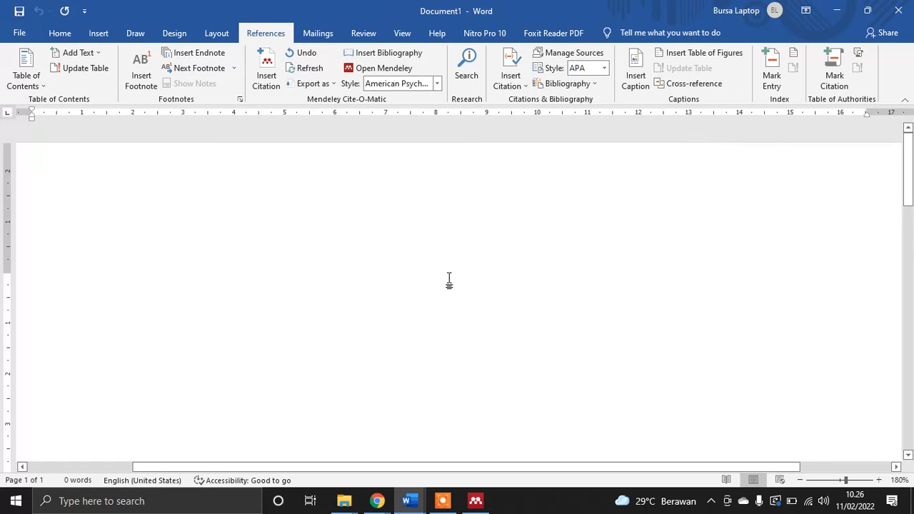
{"action": "scroll", "coordinate": [413, 244], "scroll_direction": "down", "scroll_amount": 1}
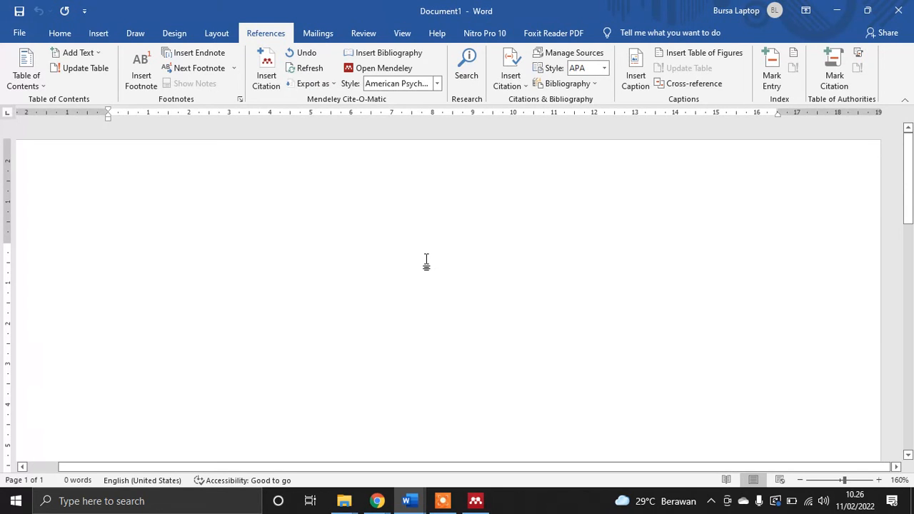
{"action": "type", "text": "dfghsjkadgaabajdbdabdkd"}
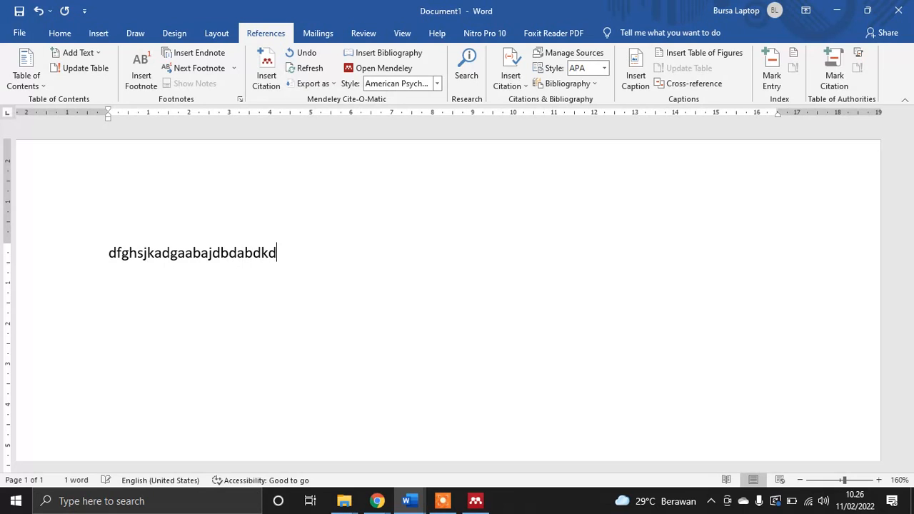
- In Mendeley Desktop, add the file "makalah dosen oseng-oseng maya" from the Downloads folder to the library
{"action": "left_click", "coordinate": [475, 500]}
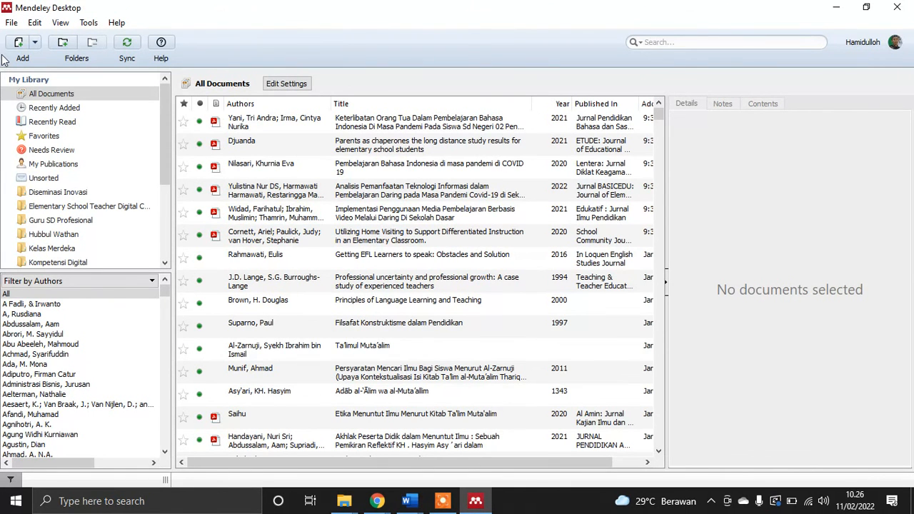
{"action": "left_click", "coordinate": [12, 23]}
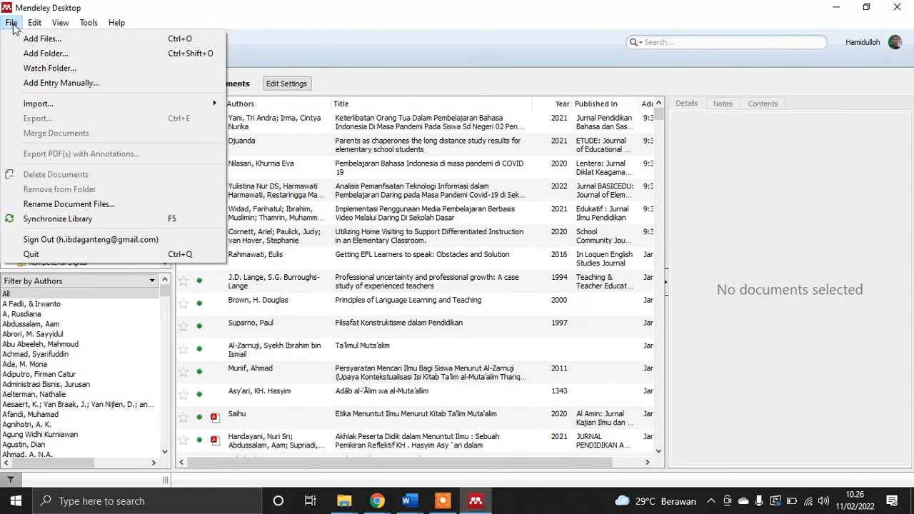
{"action": "left_click", "coordinate": [25, 44]}
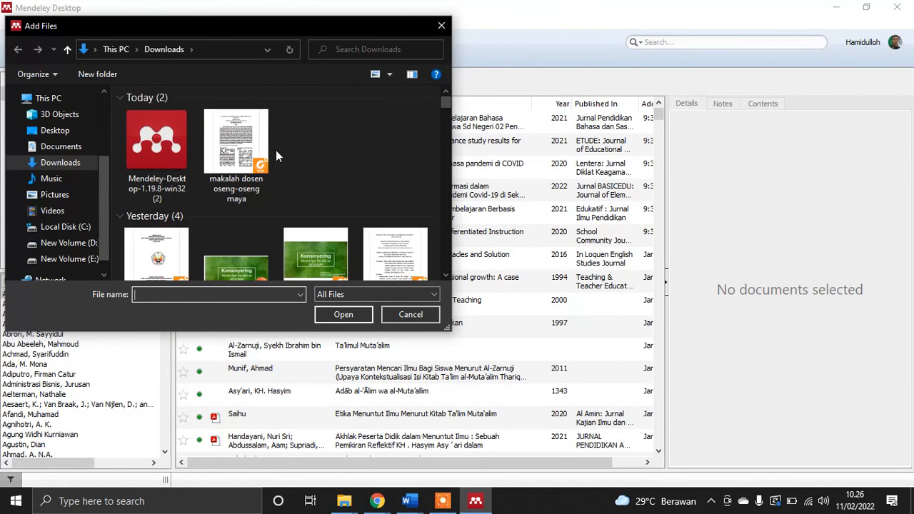
{"action": "left_click", "coordinate": [251, 197]}
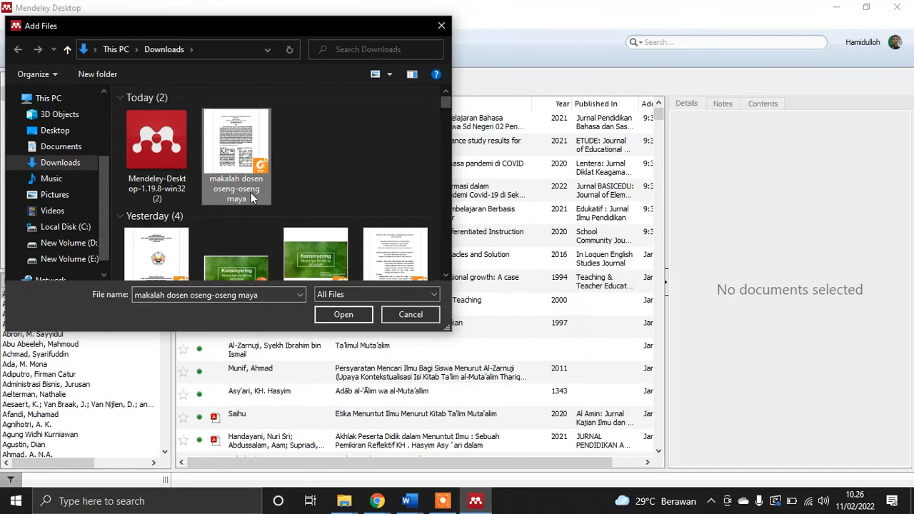
{"action": "left_click", "coordinate": [343, 315]}
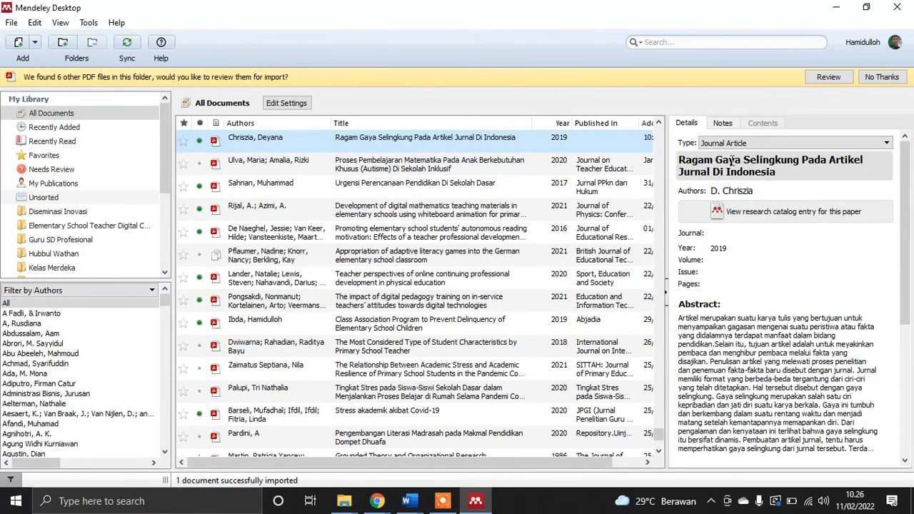
- Review the imported article's details, from its title down to its catalog IDs and attached file
{"action": "left_click", "coordinate": [732, 161]}
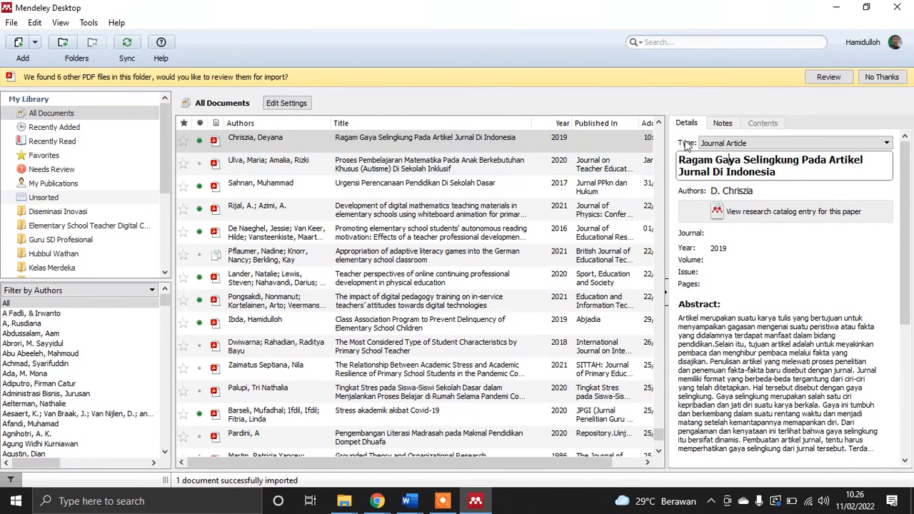
{"action": "scroll", "coordinate": [753, 244], "scroll_direction": "down", "scroll_amount": 5}
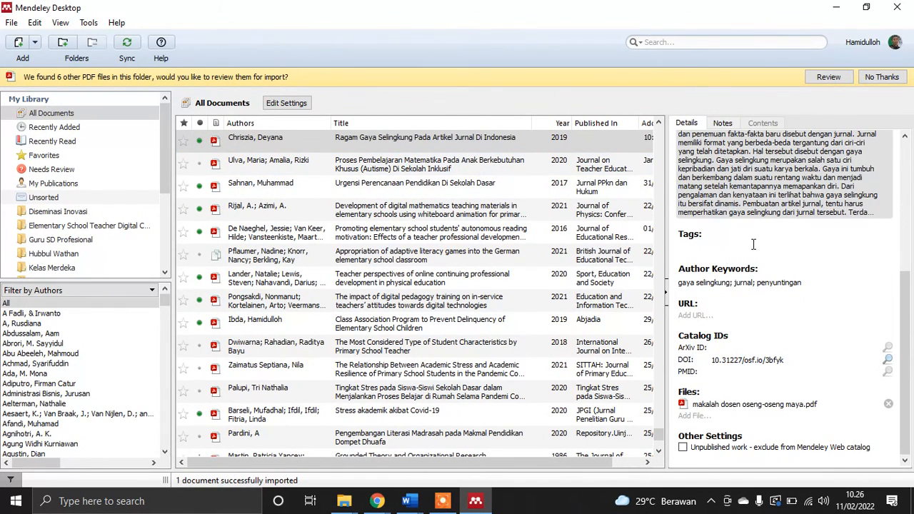
{"action": "scroll", "coordinate": [752, 244], "scroll_direction": "up", "scroll_amount": 5}
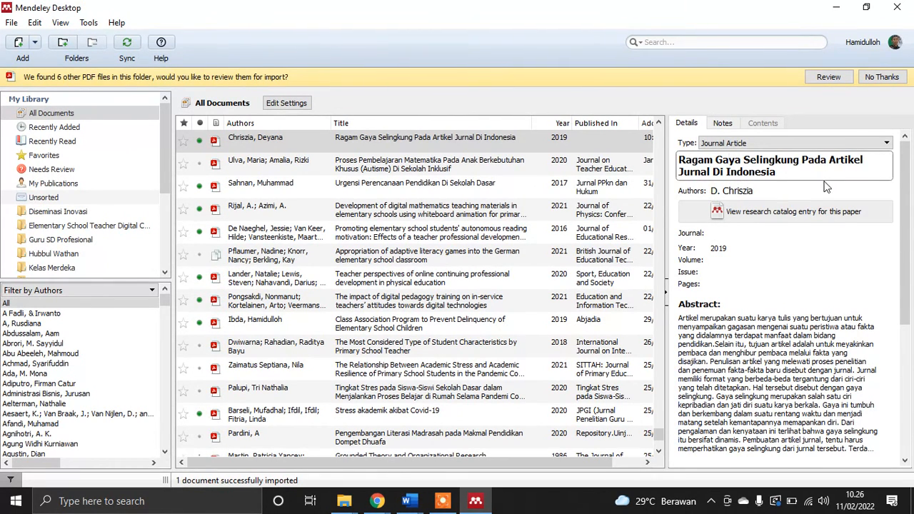
{"action": "scroll", "coordinate": [826, 187], "scroll_direction": "down", "scroll_amount": 5}
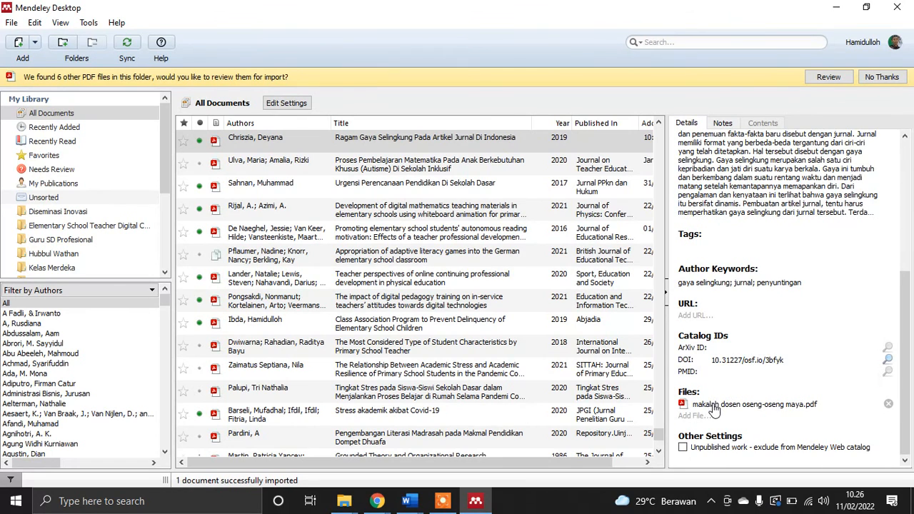
- Open the attached PDF "makalah dosen oseng-oseng maya.pdf", skim its pages and close it
{"action": "left_click", "coordinate": [714, 404]}
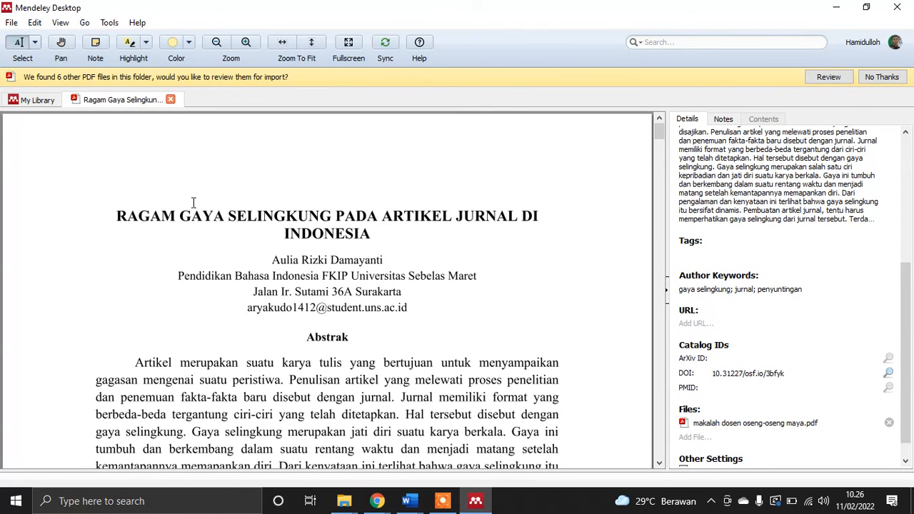
{"action": "left_click_drag", "start_coordinate": [268, 255], "coordinate": [335, 261]}
{"action": "left_click", "coordinate": [339, 262]}
{"action": "scroll", "coordinate": [333, 298], "scroll_direction": "down", "scroll_amount": 10}
{"action": "scroll", "coordinate": [333, 298], "scroll_direction": "down", "scroll_amount": 15}
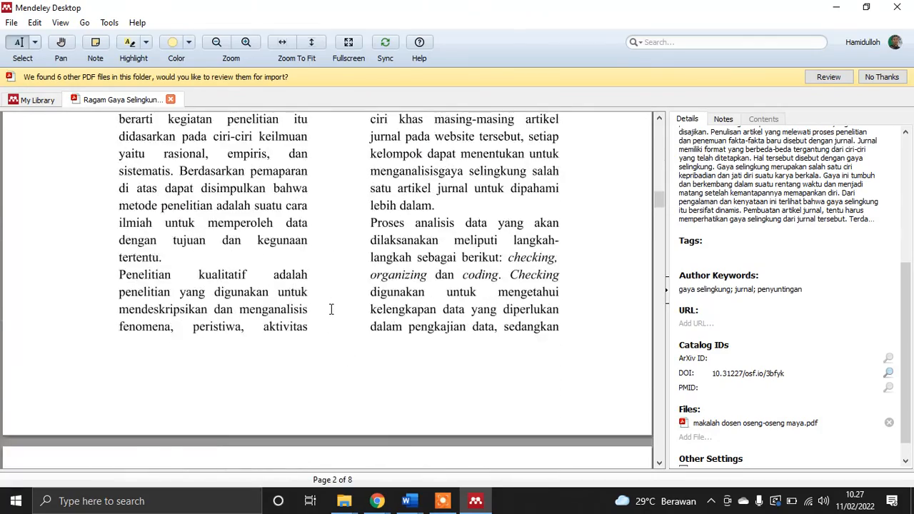
{"action": "scroll", "coordinate": [330, 309], "scroll_direction": "down", "scroll_amount": 12}
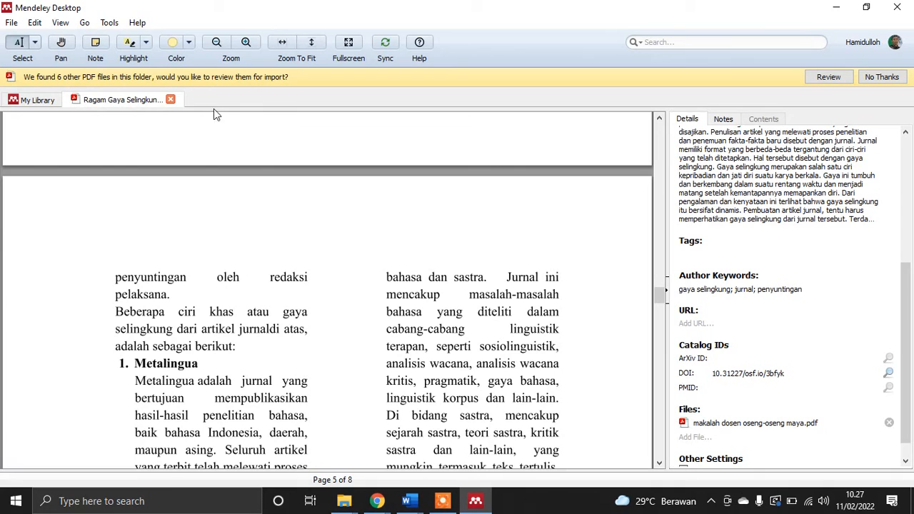
{"action": "left_click", "coordinate": [170, 100]}
- Copy the imported article's title "Ragam Gaya Selingkung Pada Artikel Jurnal Di Indonesia" and search Google for it in a new Chrome tab
{"action": "scroll", "coordinate": [739, 250], "scroll_direction": "up", "scroll_amount": 6}
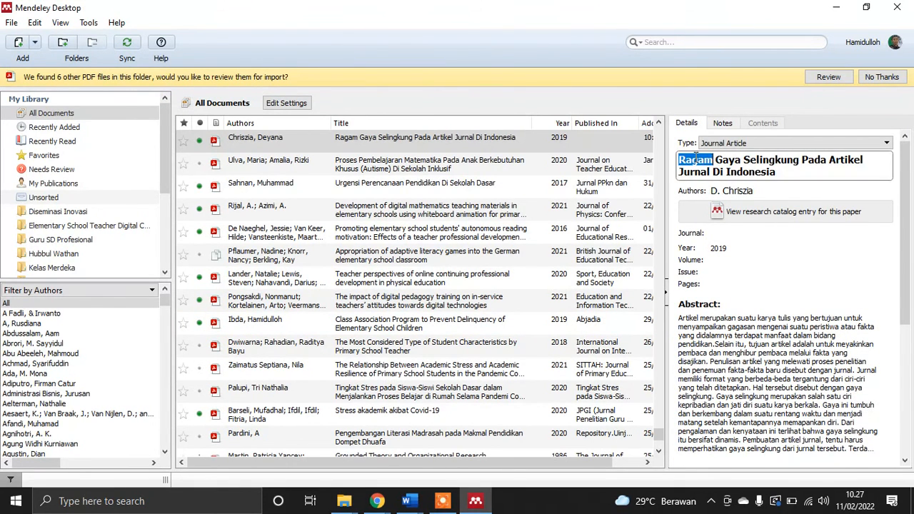
{"action": "triple_click", "coordinate": [695, 156]}
{"action": "right_click", "coordinate": [696, 159]}
{"action": "left_click", "coordinate": [725, 216]}
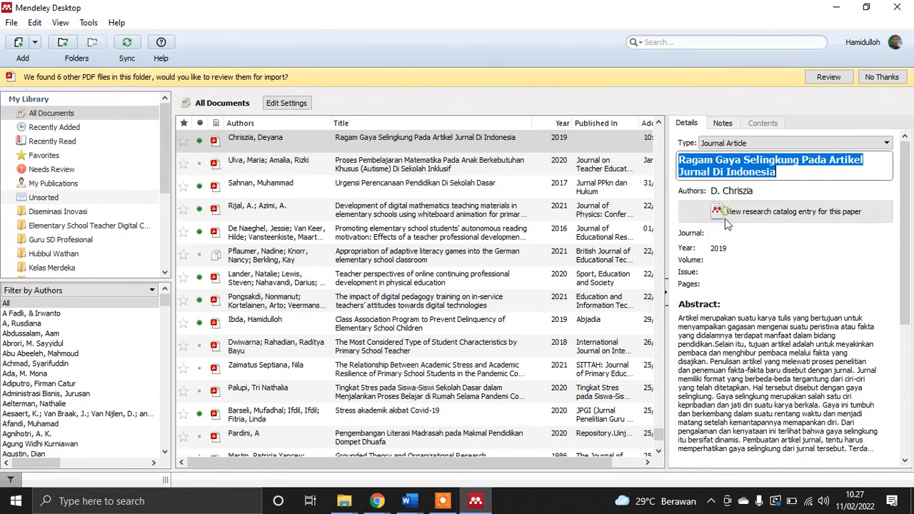
{"action": "left_click", "coordinate": [377, 500]}
{"action": "left_click", "coordinate": [446, 400]}
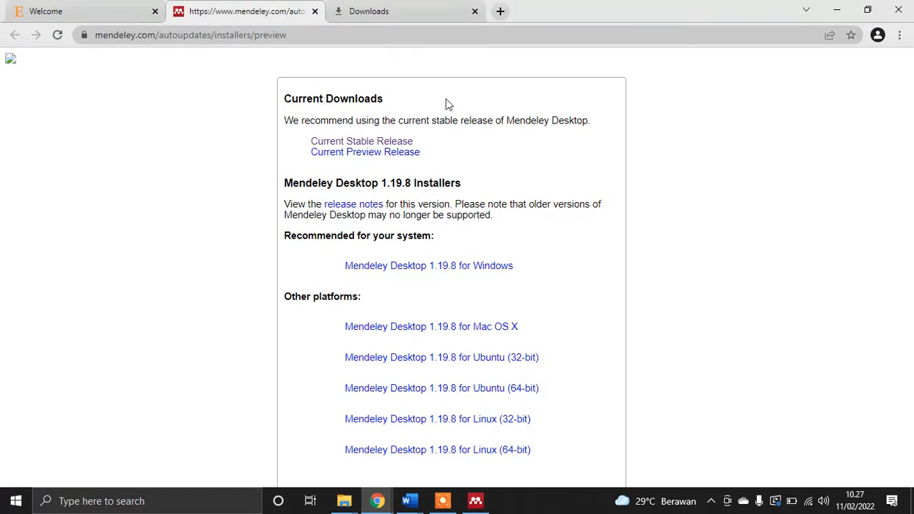
{"action": "left_click", "coordinate": [500, 12]}
{"action": "key", "text": "ctrl+v"}
{"action": "key", "text": "Return"}
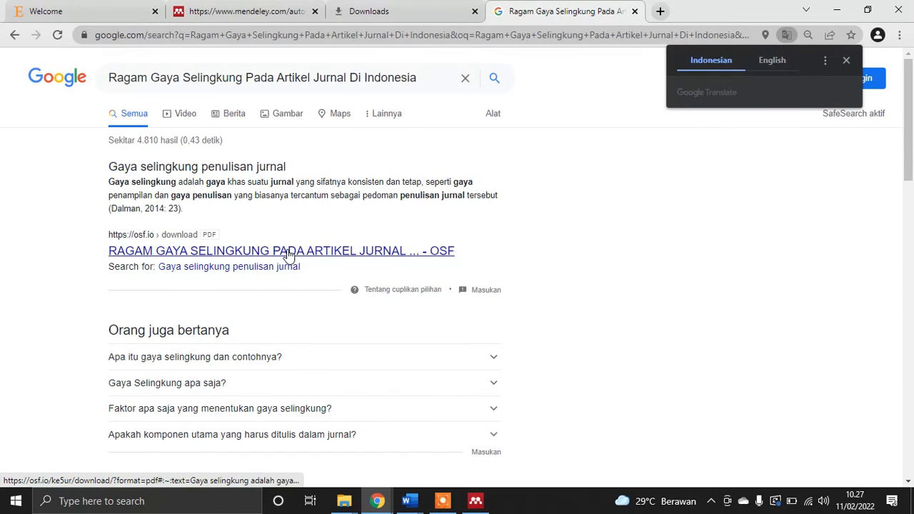
- Open the OSF result in a new tab to download the article's PDF, and look through the other search results
{"action": "right_click", "coordinate": [289, 257]}
{"action": "left_click", "coordinate": [290, 261]}
{"action": "scroll", "coordinate": [520, 233], "scroll_direction": "down", "scroll_amount": 3}
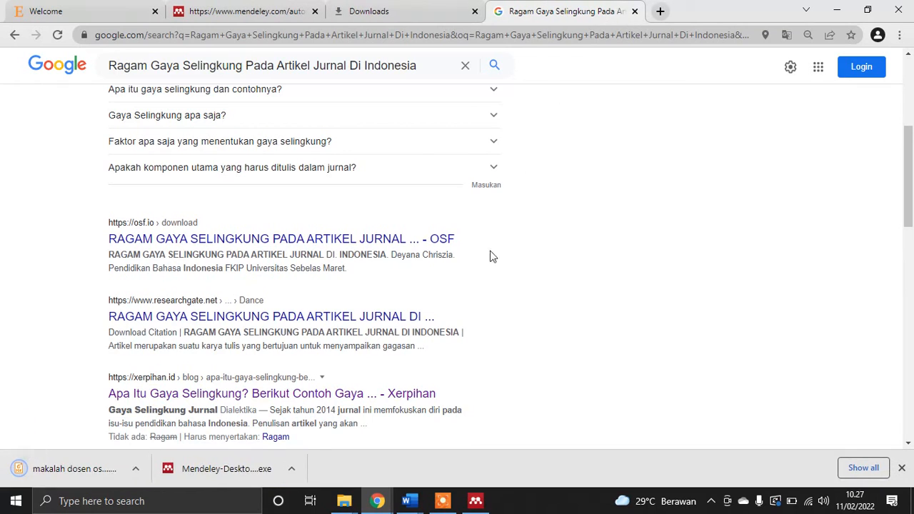
{"action": "scroll", "coordinate": [330, 305], "scroll_direction": "down", "scroll_amount": 2}
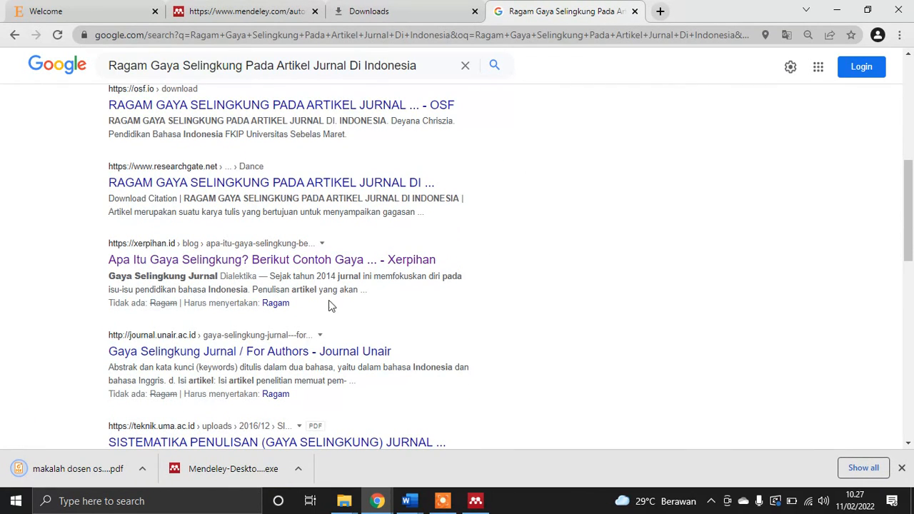
{"action": "right_click", "coordinate": [307, 349]}
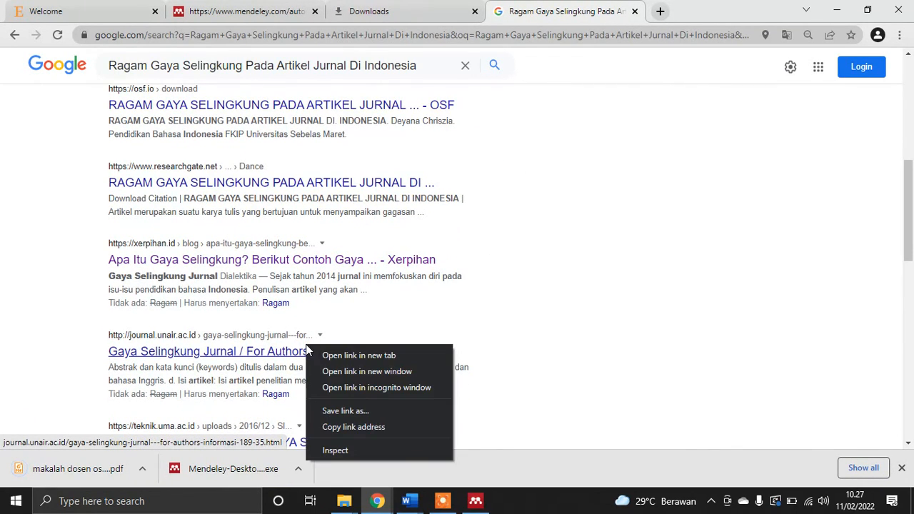
{"action": "right_click", "coordinate": [260, 257]}
{"action": "scroll", "coordinate": [239, 142], "scroll_direction": "up", "scroll_amount": 3}
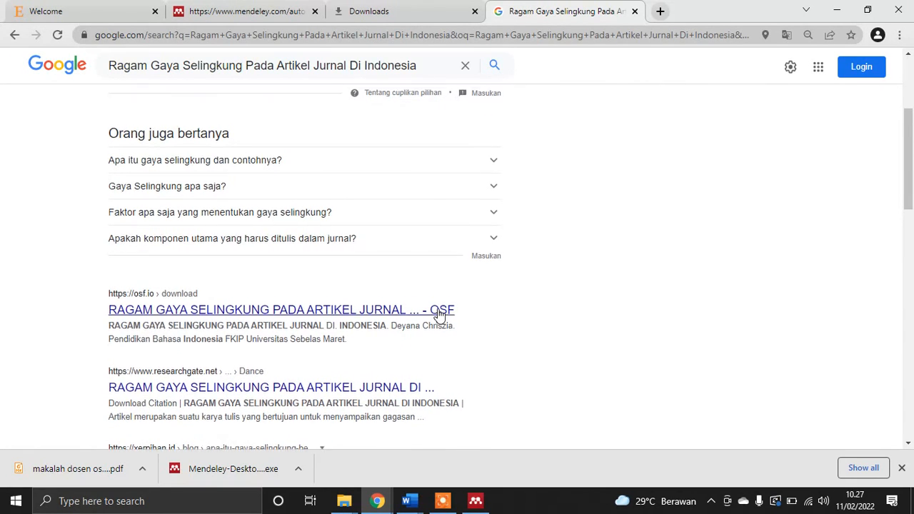
{"action": "scroll", "coordinate": [441, 314], "scroll_direction": "up", "scroll_amount": 3}
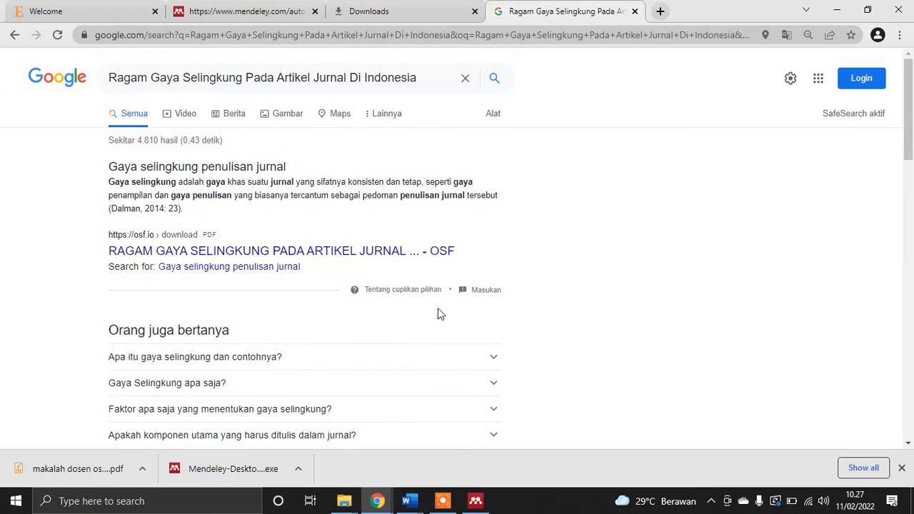
- Try opening the OSF result again, switch to Mendeley Desktop, and check the imported article's journal and issue fields
{"action": "right_click", "coordinate": [299, 256]}
{"action": "left_click", "coordinate": [344, 338]}
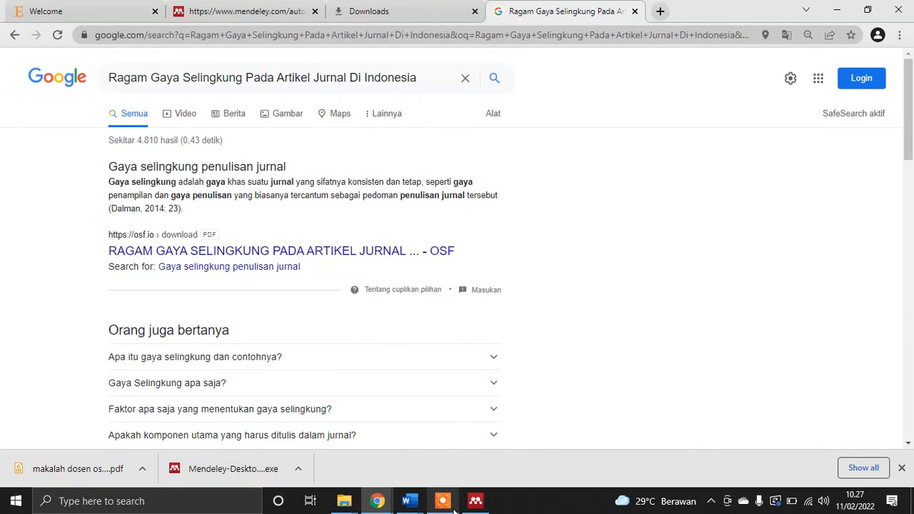
{"action": "left_click", "coordinate": [475, 500]}
{"action": "left_click", "coordinate": [734, 232]}
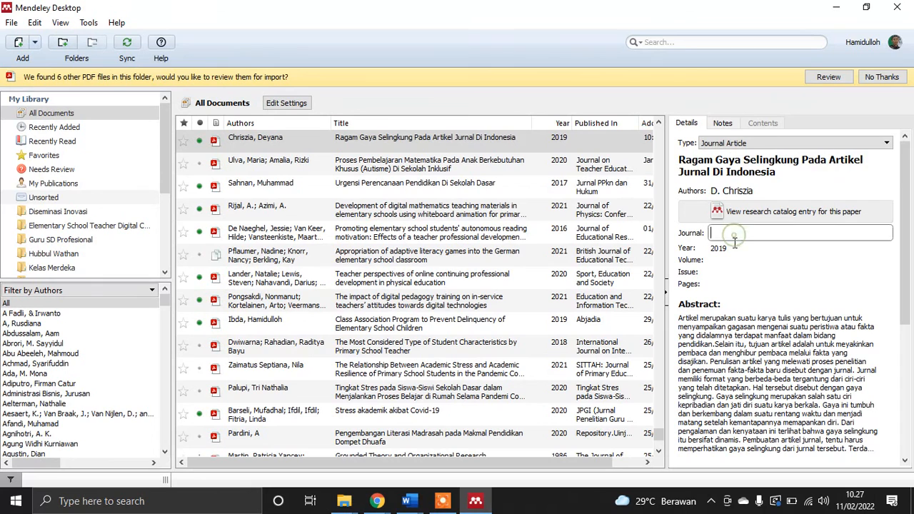
{"action": "left_click", "coordinate": [731, 272]}
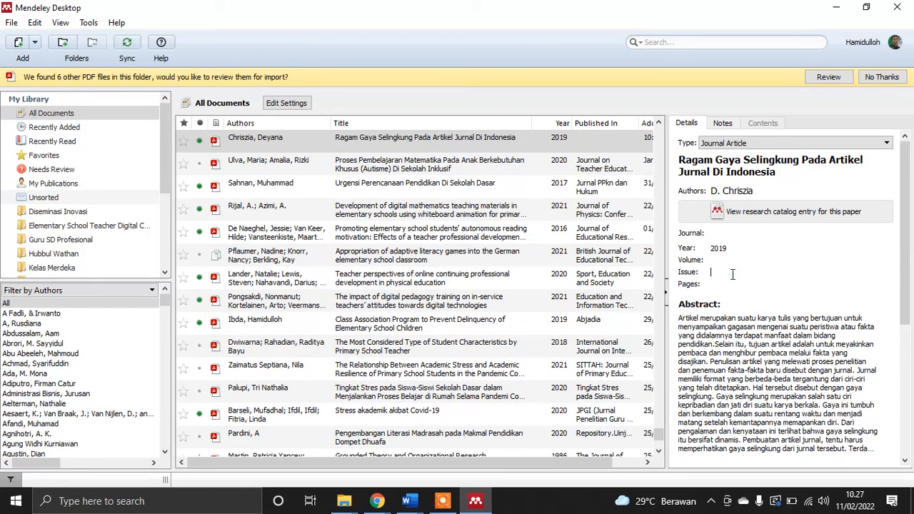
{"action": "scroll", "coordinate": [732, 273], "scroll_direction": "down", "scroll_amount": 6}
{"action": "scroll", "coordinate": [765, 151], "scroll_direction": "up", "scroll_amount": 6}
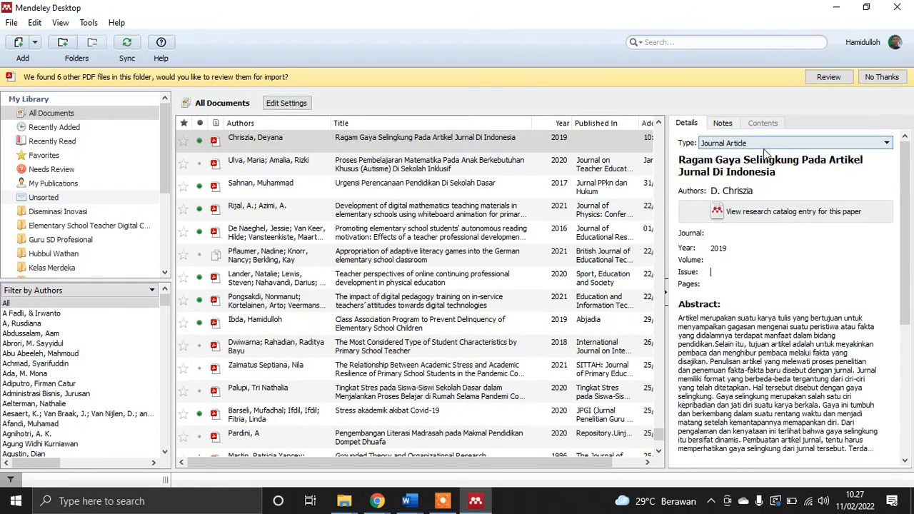
- Look through the document types offered for the article, from Bill to Working Paper, and close the list
{"action": "left_click", "coordinate": [764, 147]}
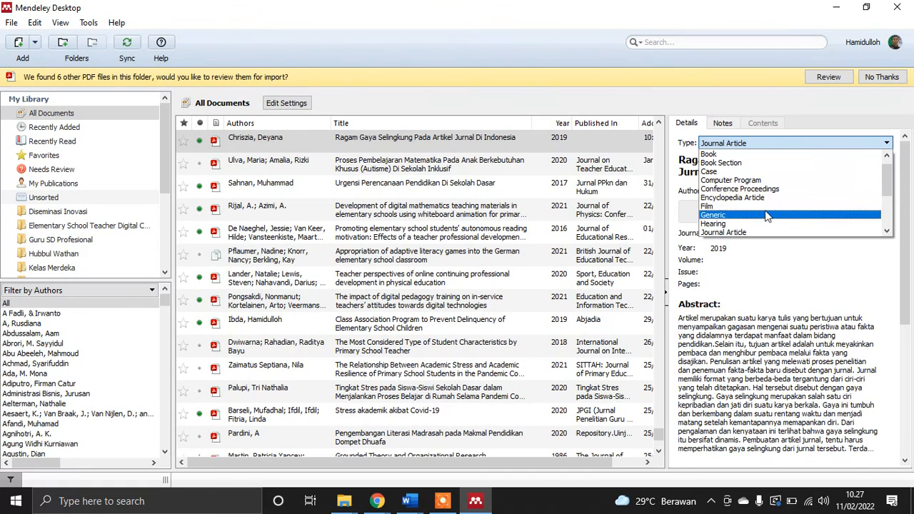
{"action": "scroll", "coordinate": [766, 215], "scroll_direction": "down", "scroll_amount": 2}
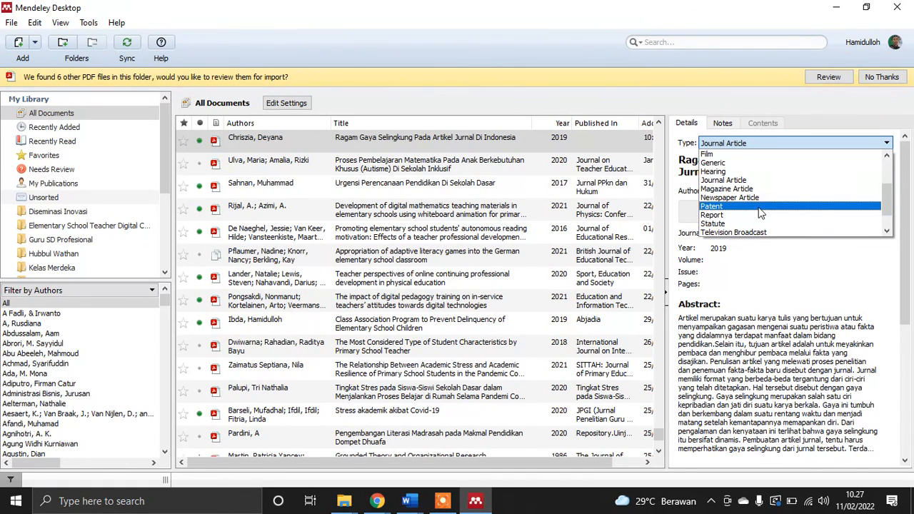
{"action": "scroll", "coordinate": [750, 200], "scroll_direction": "up", "scroll_amount": 3}
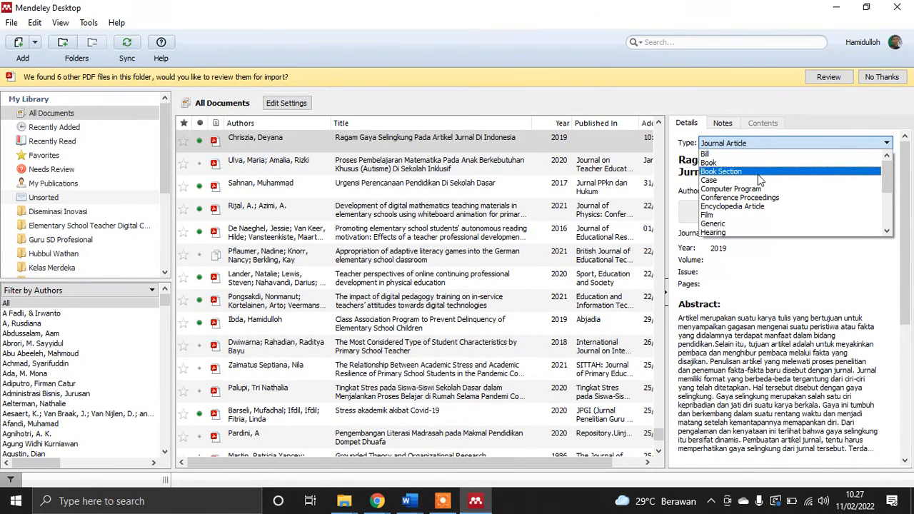
{"action": "scroll", "coordinate": [758, 214], "scroll_direction": "down", "scroll_amount": 2}
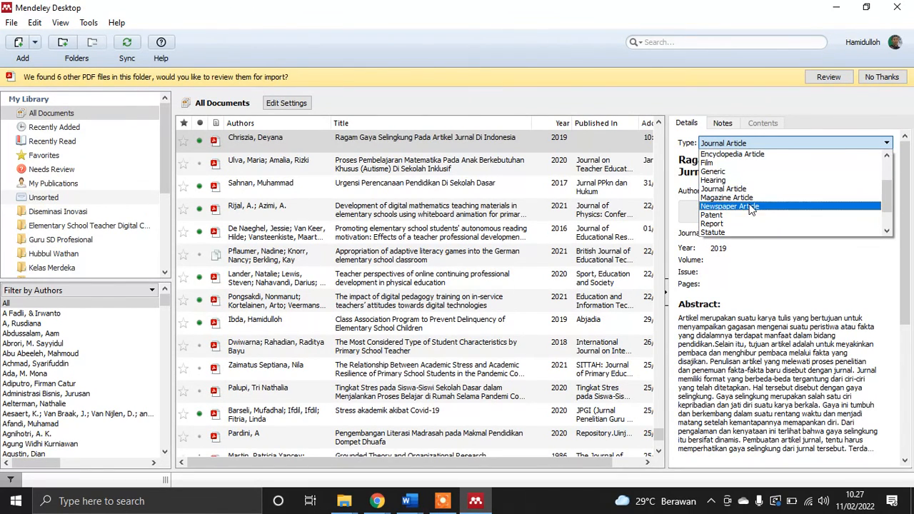
{"action": "scroll", "coordinate": [749, 214], "scroll_direction": "down", "scroll_amount": 2}
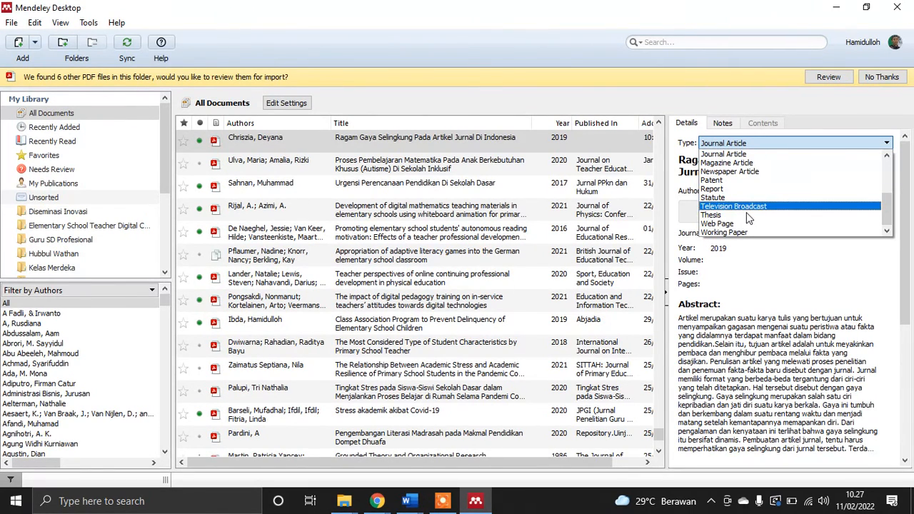
{"action": "left_click", "coordinate": [732, 329]}
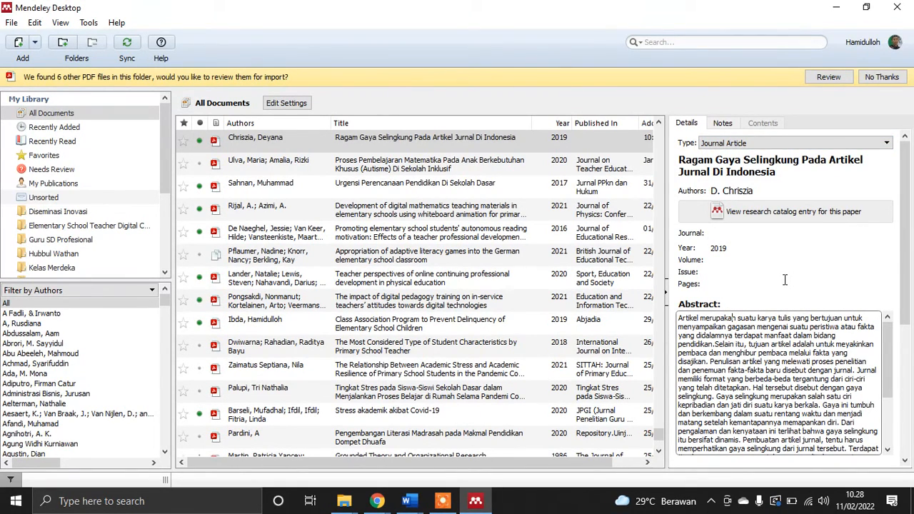
- Delete the article "Ragam Gaya Selingkung Pada Artikel Jurnal Di Indonesia" and add the briquette PDF "Analisa proksimat dan nilai kalor pada briket bioarang" from Downloads
{"action": "right_click", "coordinate": [499, 142]}
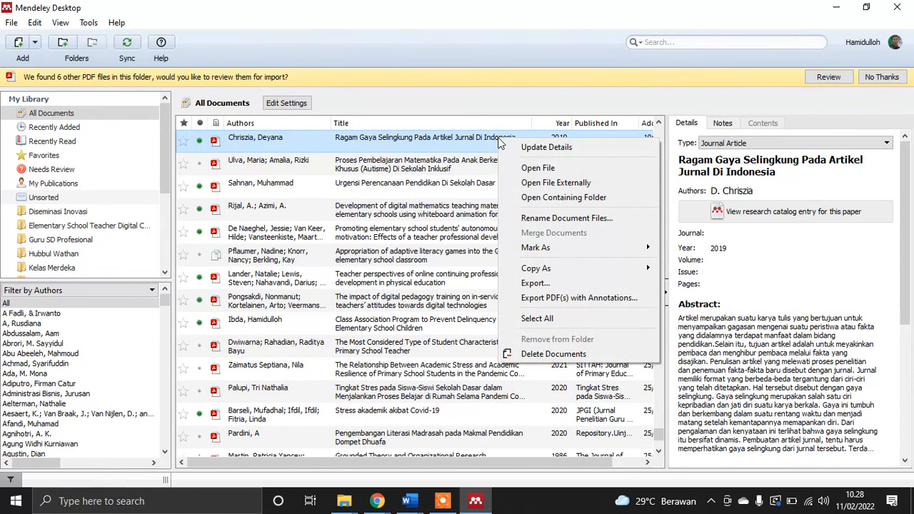
{"action": "left_click", "coordinate": [546, 353]}
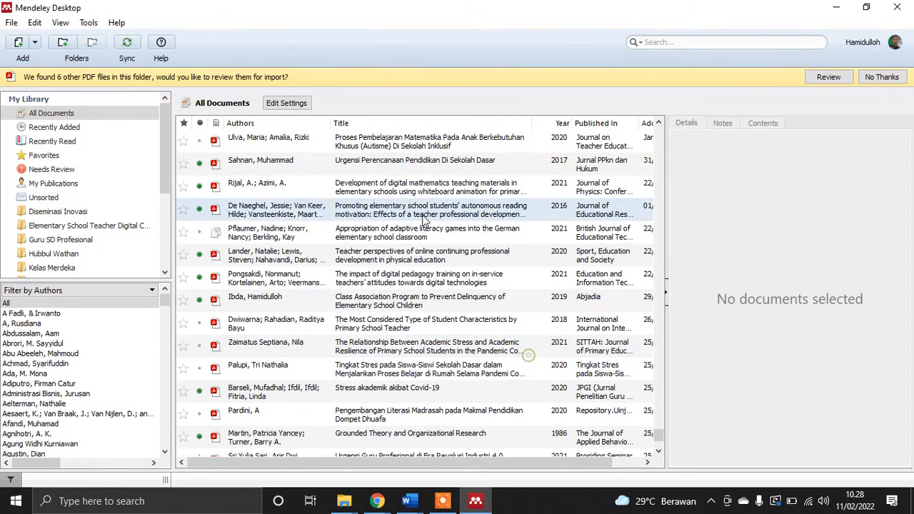
{"action": "left_click", "coordinate": [34, 43]}
{"action": "left_click", "coordinate": [47, 62]}
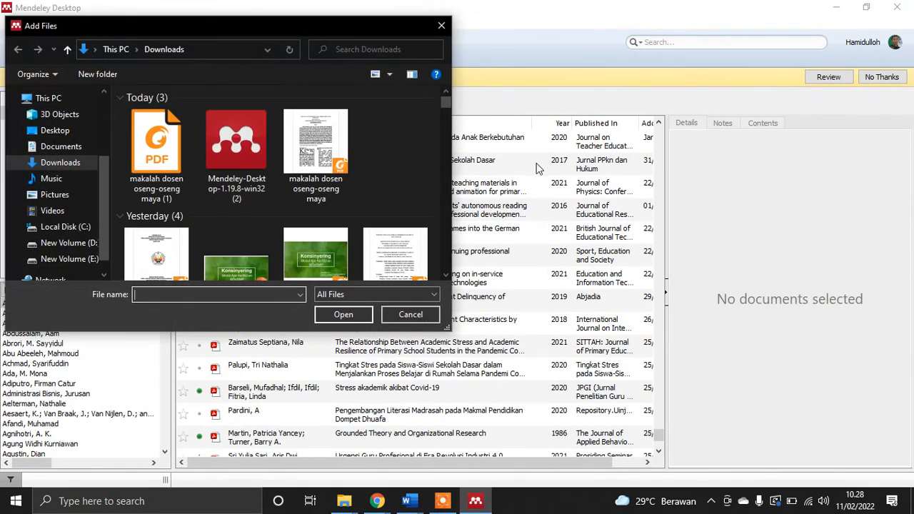
{"action": "scroll", "coordinate": [403, 188], "scroll_direction": "down", "scroll_amount": 1}
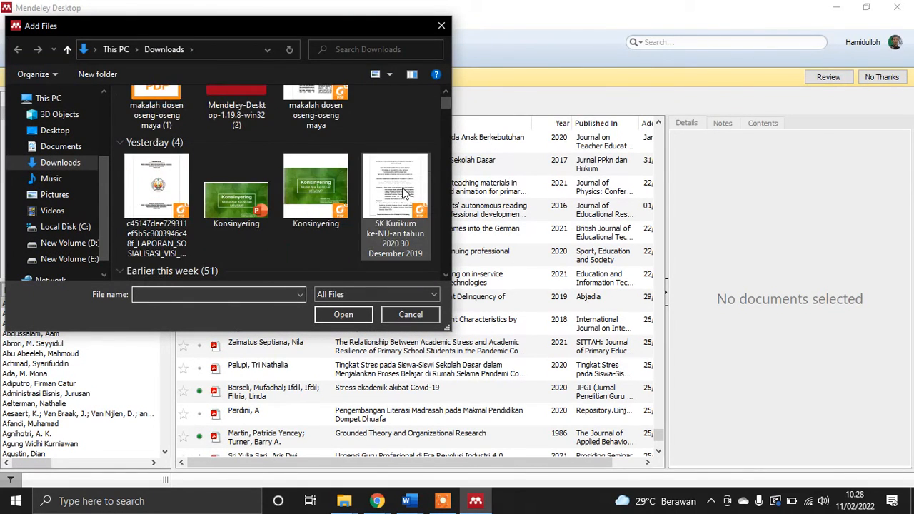
{"action": "scroll", "coordinate": [402, 187], "scroll_direction": "down", "scroll_amount": 3}
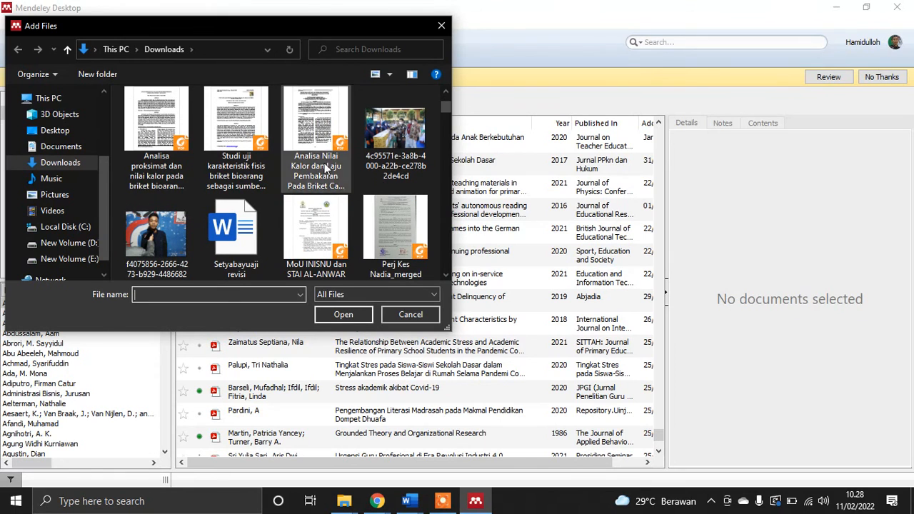
{"action": "left_click", "coordinate": [155, 139]}
{"action": "left_click", "coordinate": [347, 314]}
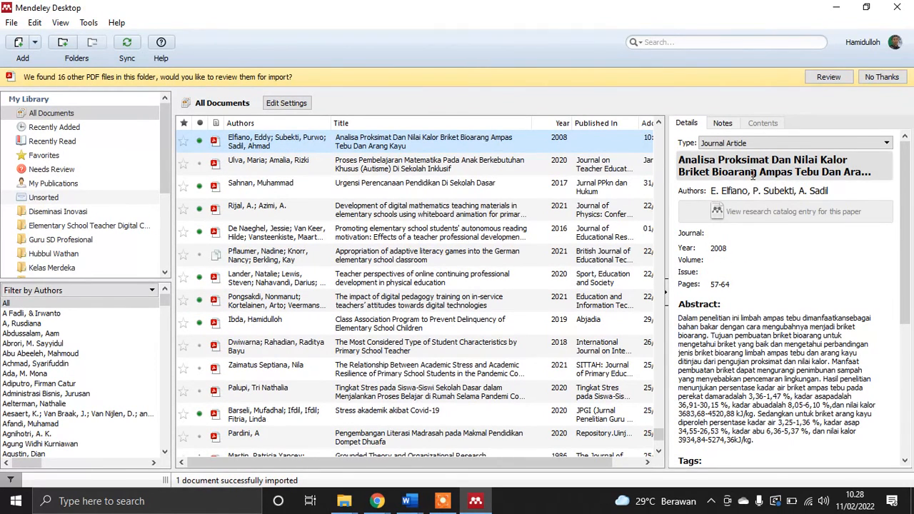
- Open the new article's attached PDF, find the journal name, volume and date in the page 58 footer, and close it
{"action": "scroll", "coordinate": [788, 214], "scroll_direction": "down", "scroll_amount": 5}
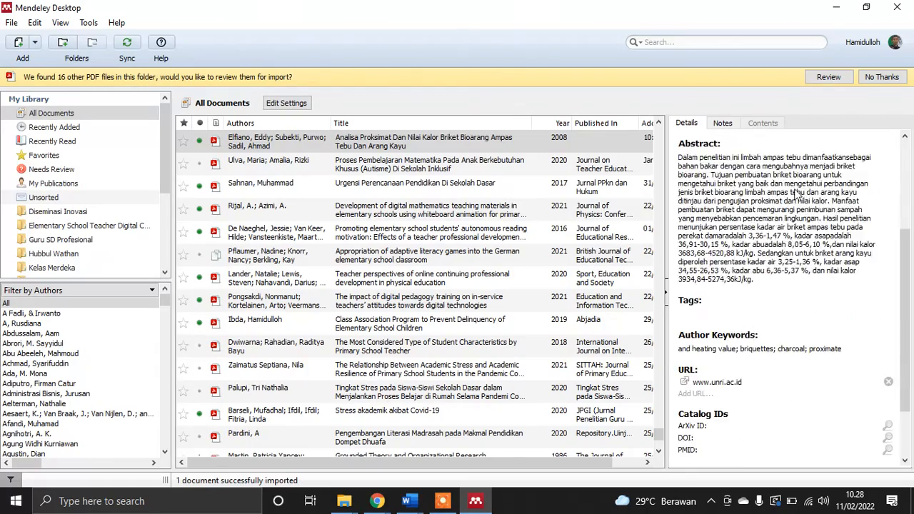
{"action": "left_click", "coordinate": [706, 413]}
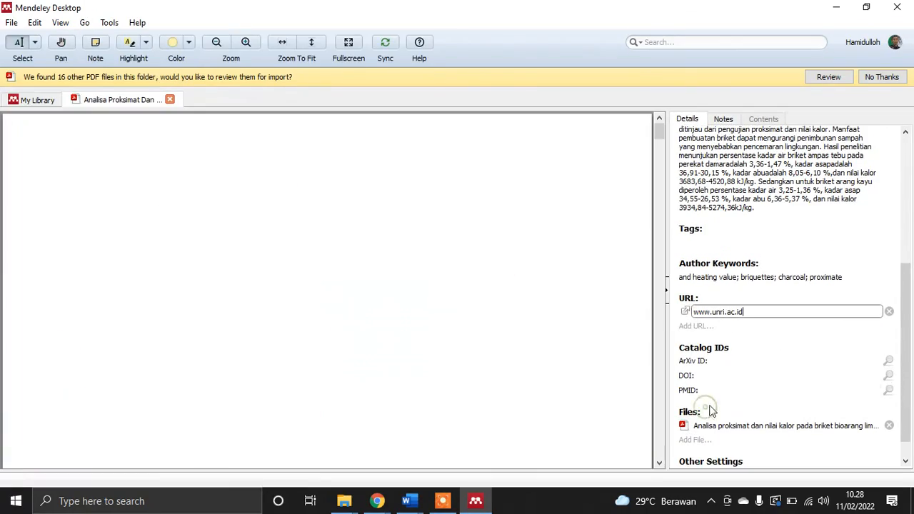
{"action": "scroll", "coordinate": [437, 271], "scroll_direction": "down", "scroll_amount": 6}
{"action": "scroll", "coordinate": [437, 271], "scroll_direction": "down", "scroll_amount": 6}
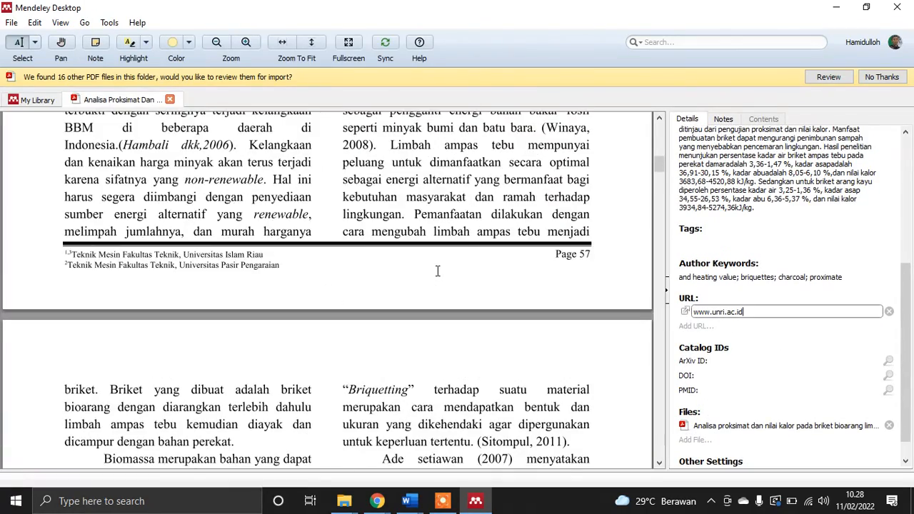
{"action": "scroll", "coordinate": [437, 271], "scroll_direction": "down", "scroll_amount": 12}
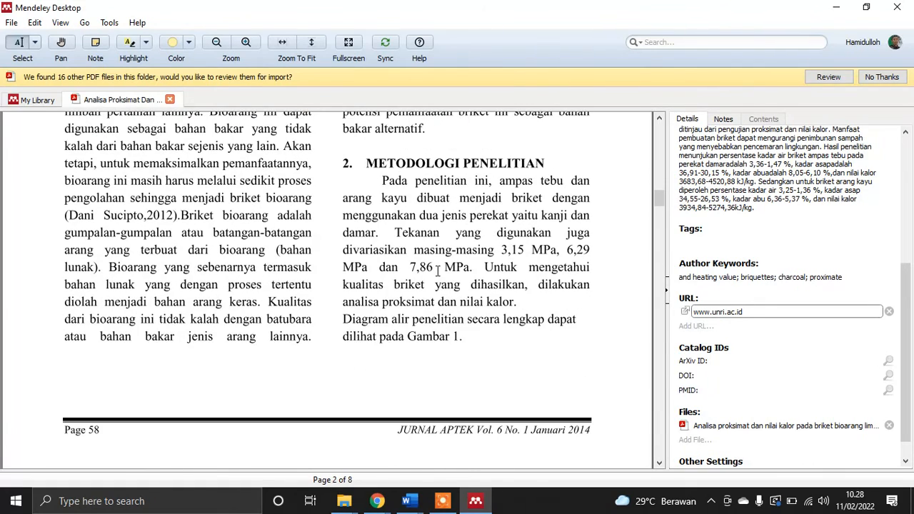
{"action": "scroll", "coordinate": [437, 271], "scroll_direction": "down", "scroll_amount": 1}
{"action": "left_click_drag", "start_coordinate": [394, 391], "coordinate": [471, 391]}
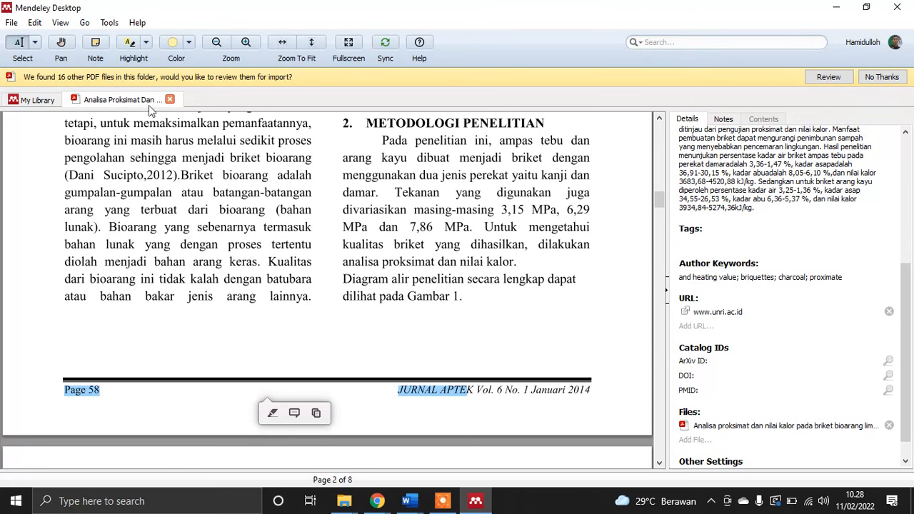
{"action": "left_click", "coordinate": [169, 99]}
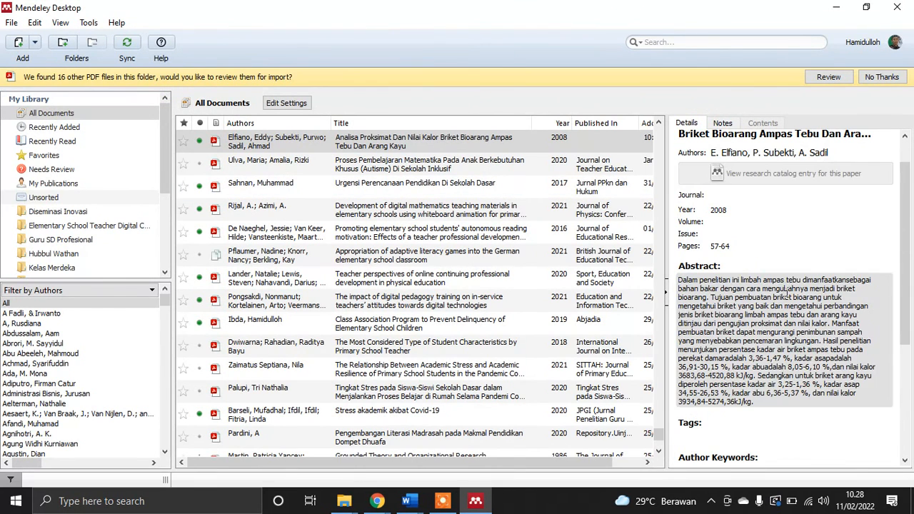
- Fill in the new article's details: journal Jurnal APTEK, year 2014 and volume 6
{"action": "left_click", "coordinate": [736, 195]}
{"action": "type", "text": "Jurn"}
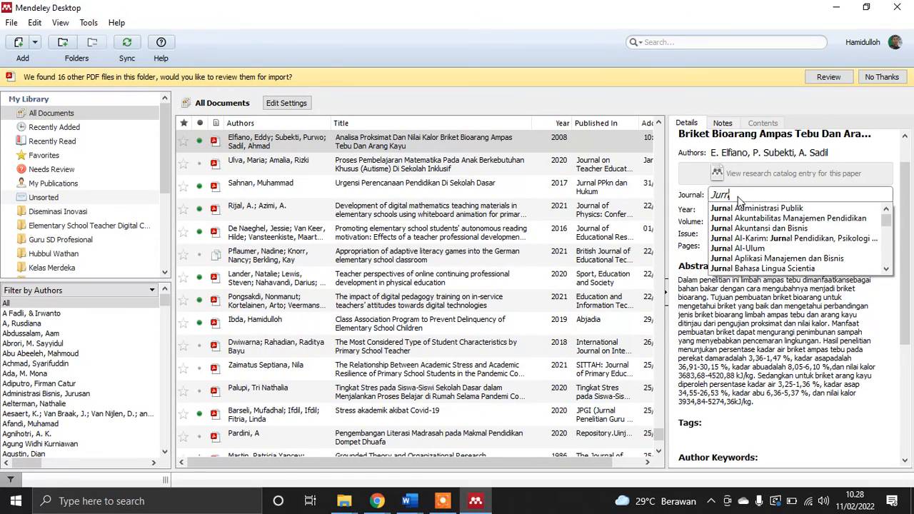
{"action": "type", "text": "al APTEK"}
{"action": "key", "text": "Tab"}
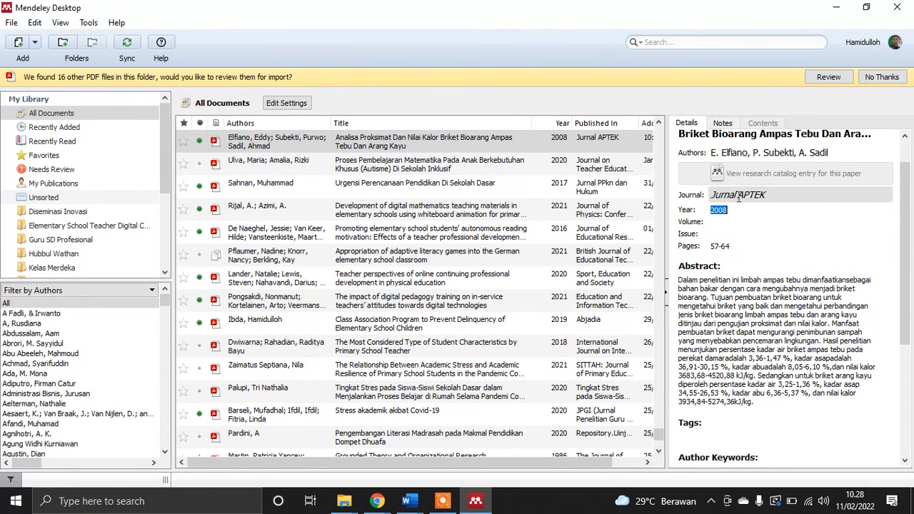
{"action": "type", "text": "201"}
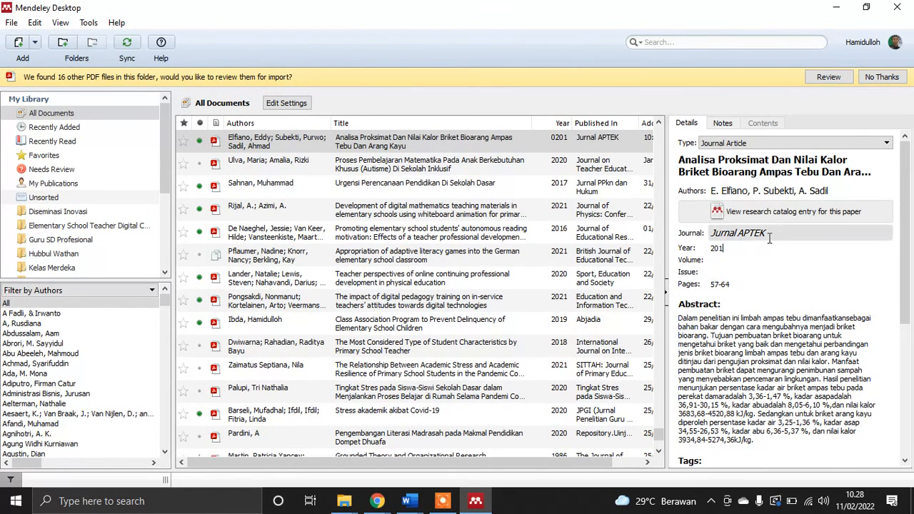
{"action": "type", "text": "4"}
{"action": "left_click", "coordinate": [742, 260]}
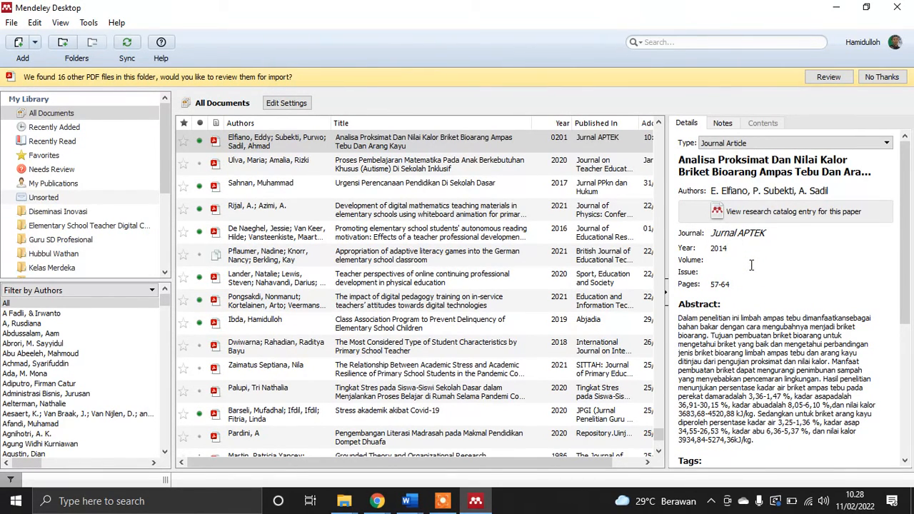
{"action": "type", "text": "6"}
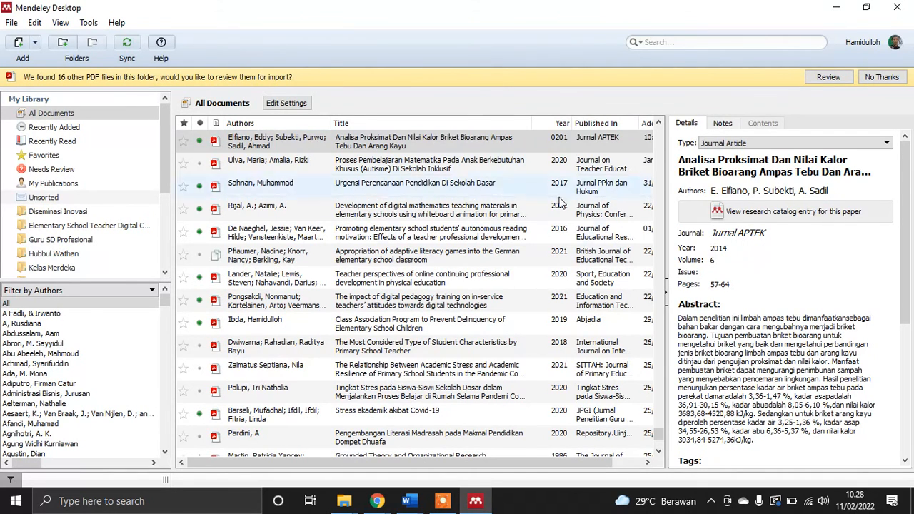
- Review the article's abstract, keywords, URL and catalog IDs, and check how its authors' names are entered
{"action": "scroll", "coordinate": [769, 306], "scroll_direction": "down", "scroll_amount": 5}
{"action": "scroll", "coordinate": [769, 314], "scroll_direction": "up", "scroll_amount": 6}
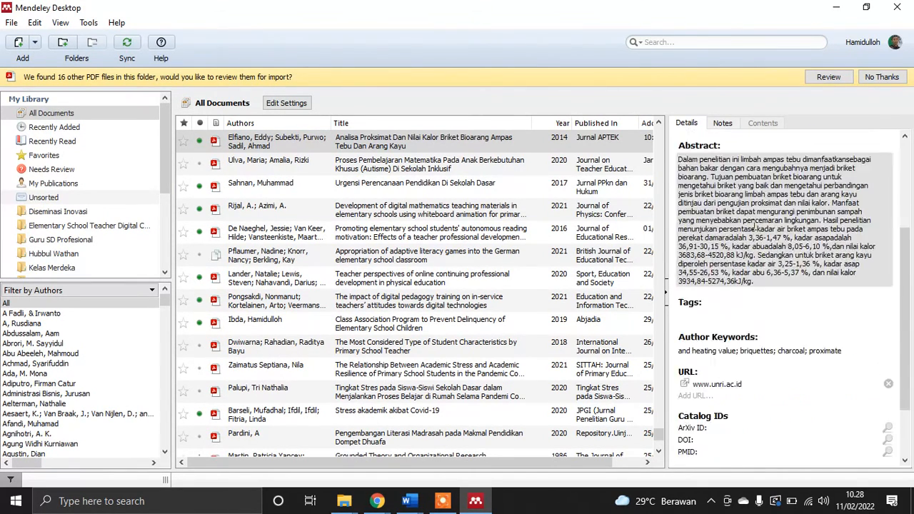
{"action": "left_click", "coordinate": [740, 189]}
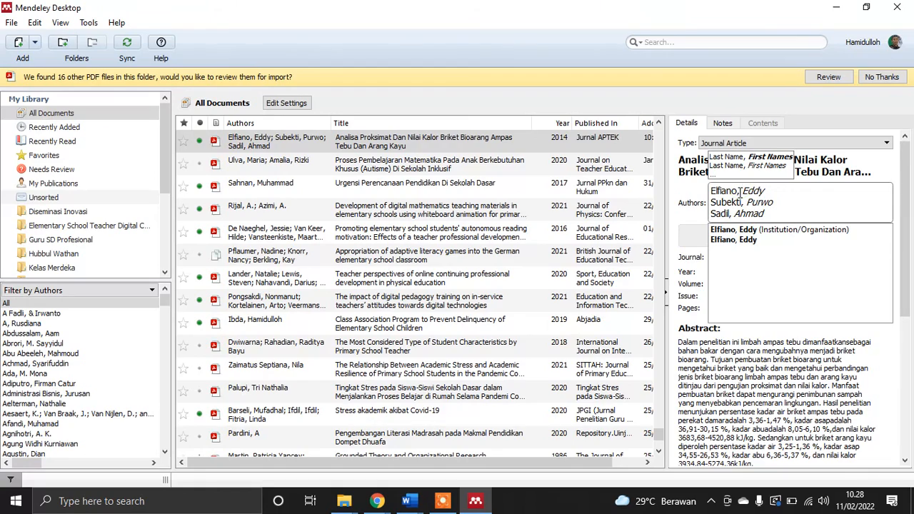
{"action": "left_click", "coordinate": [359, 138]}
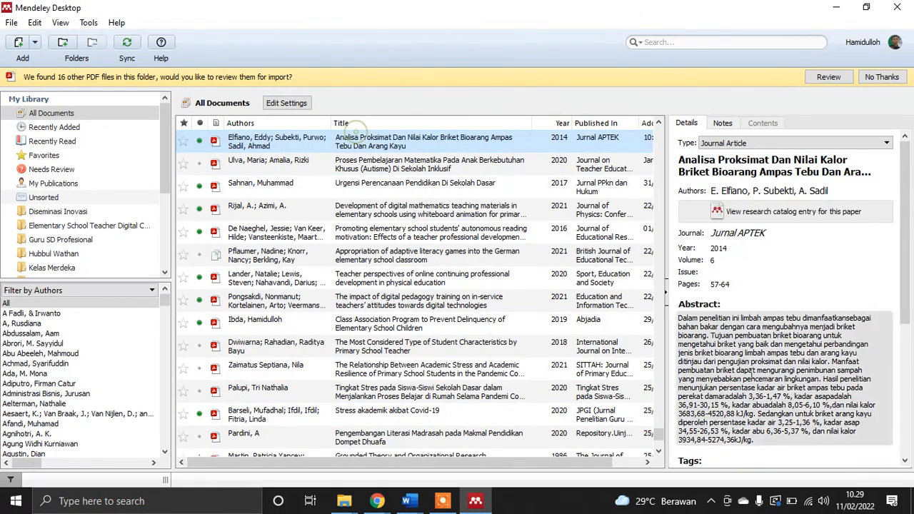
- Reopen the article's attached PDF and look up the issue number in the page 58 footer
{"action": "scroll", "coordinate": [736, 407], "scroll_direction": "down", "scroll_amount": 5}
{"action": "left_click", "coordinate": [728, 405]}
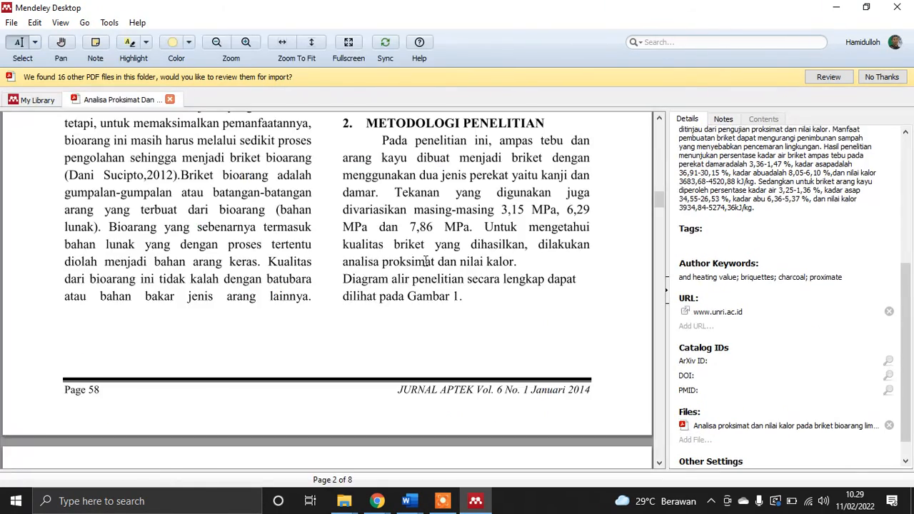
{"action": "scroll", "coordinate": [428, 262], "scroll_direction": "up", "scroll_amount": 8}
{"action": "left_click_drag", "start_coordinate": [666, 199], "coordinate": [649, 125]}
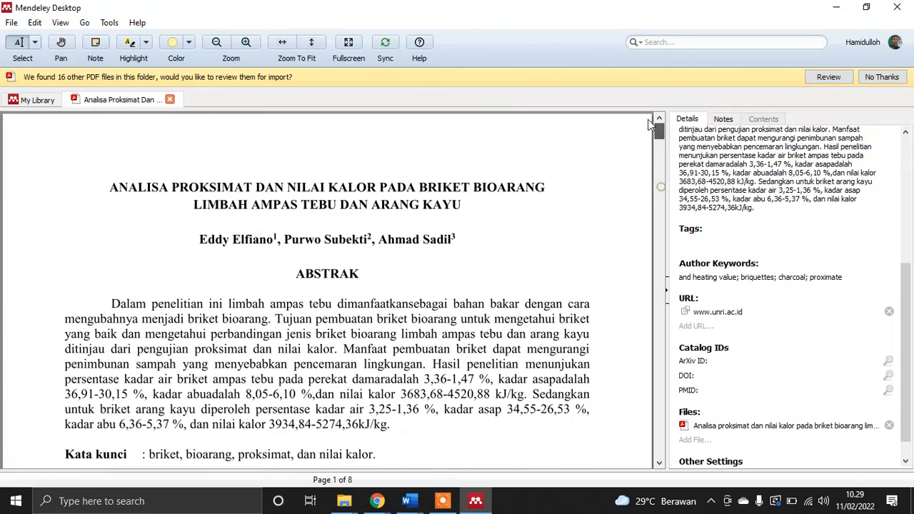
{"action": "scroll", "coordinate": [261, 249], "scroll_direction": "down", "scroll_amount": 15}
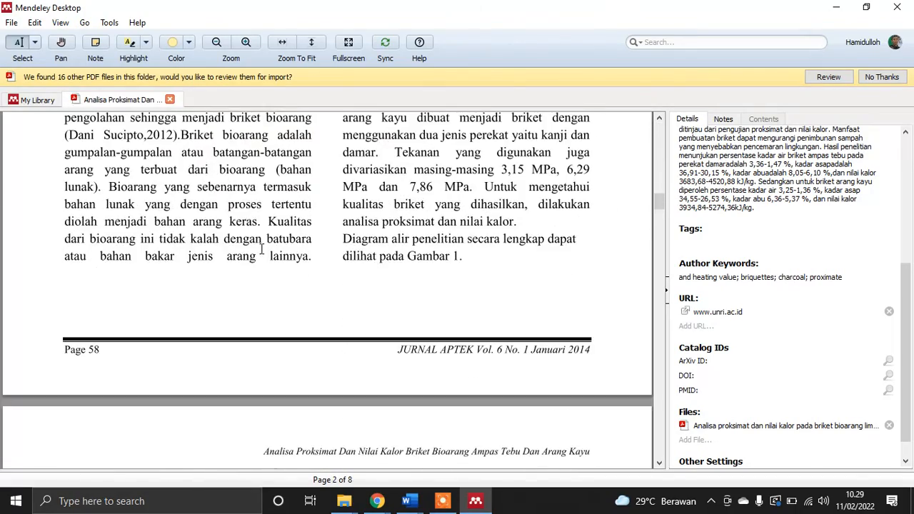
- Return to the library and set the article's issue to 1
{"action": "left_click", "coordinate": [37, 100]}
{"action": "scroll", "coordinate": [763, 336], "scroll_direction": "up", "scroll_amount": 5}
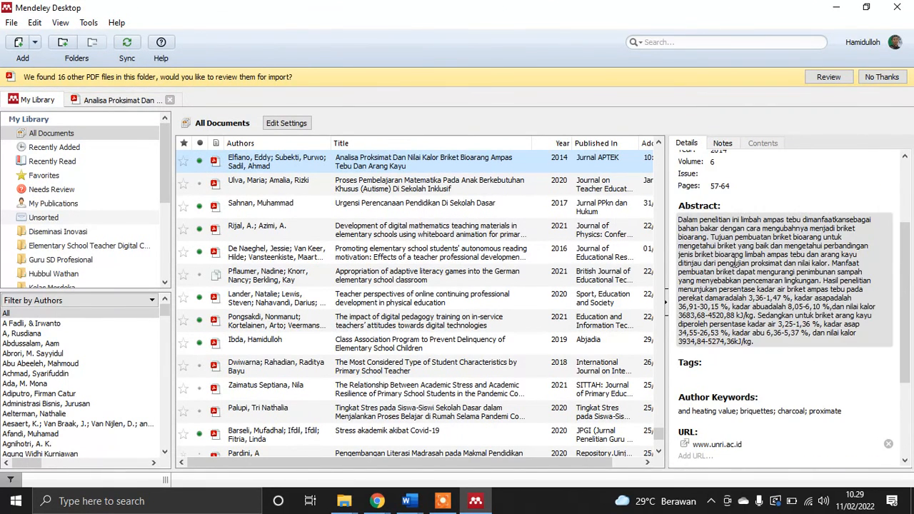
{"action": "left_click", "coordinate": [713, 214]}
{"action": "type", "text": "1"}
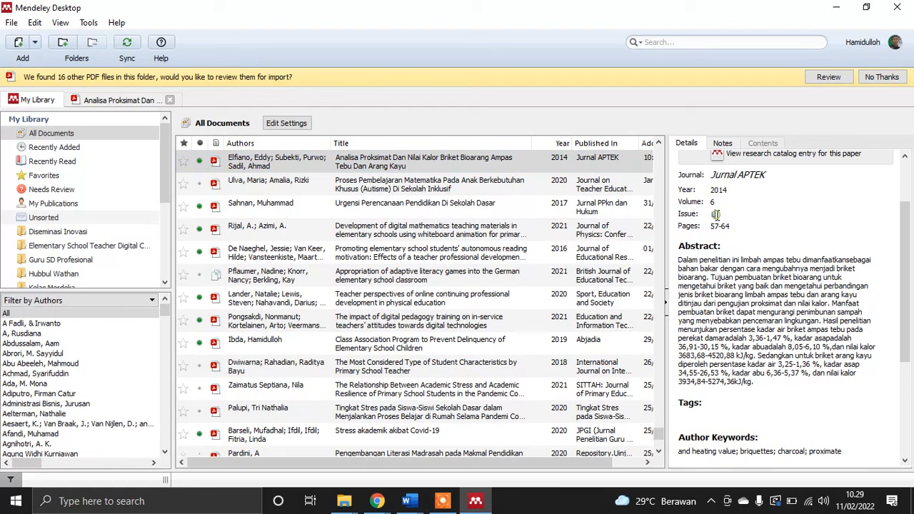
- Copy the abstract sentence "Manfaat pembuatan briket dapat mengurangi penimbunan sampah yang menyebabkan pencemaran lingkungan" from the article's PDF
{"action": "left_click", "coordinate": [731, 227]}
{"action": "scroll", "coordinate": [731, 227], "scroll_direction": "down", "scroll_amount": 5}
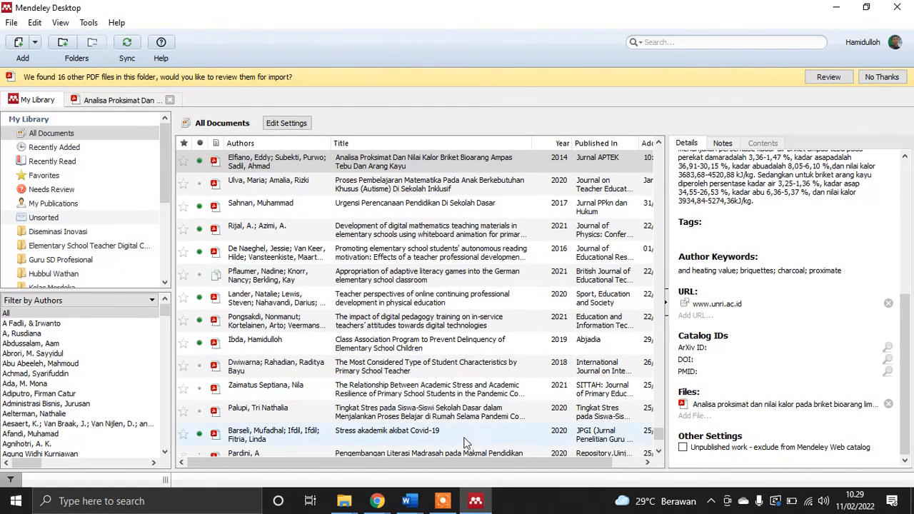
{"action": "mouse_move", "coordinate": [411, 504]}
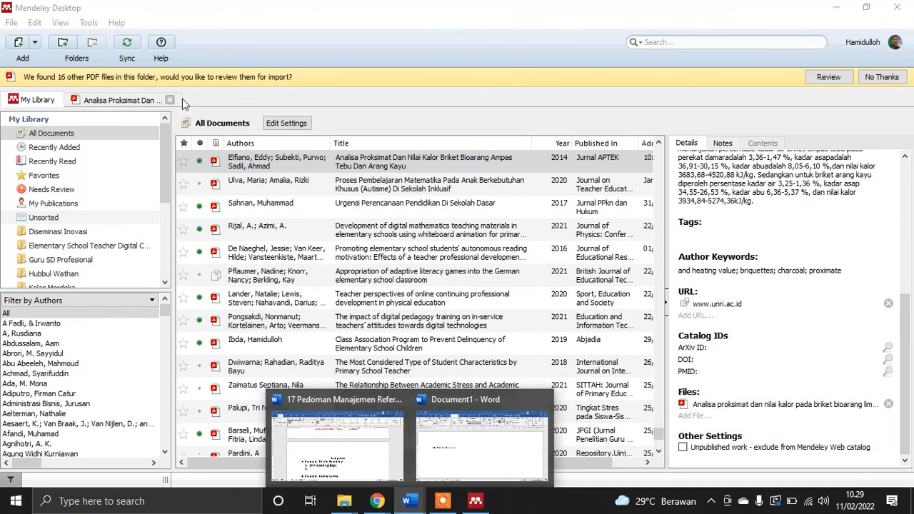
{"action": "left_click", "coordinate": [118, 99]}
{"action": "scroll", "coordinate": [304, 210], "scroll_direction": "down", "scroll_amount": 3}
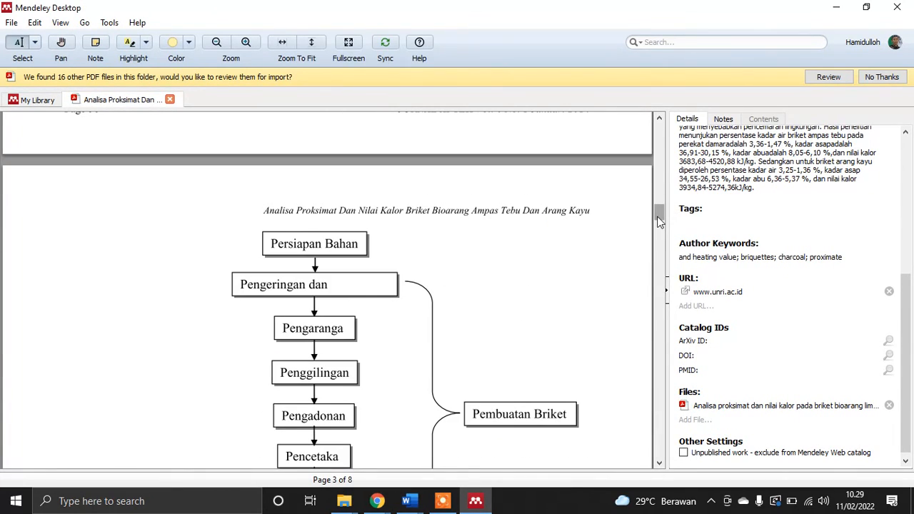
{"action": "left_click_drag", "start_coordinate": [658, 216], "coordinate": [648, 142]}
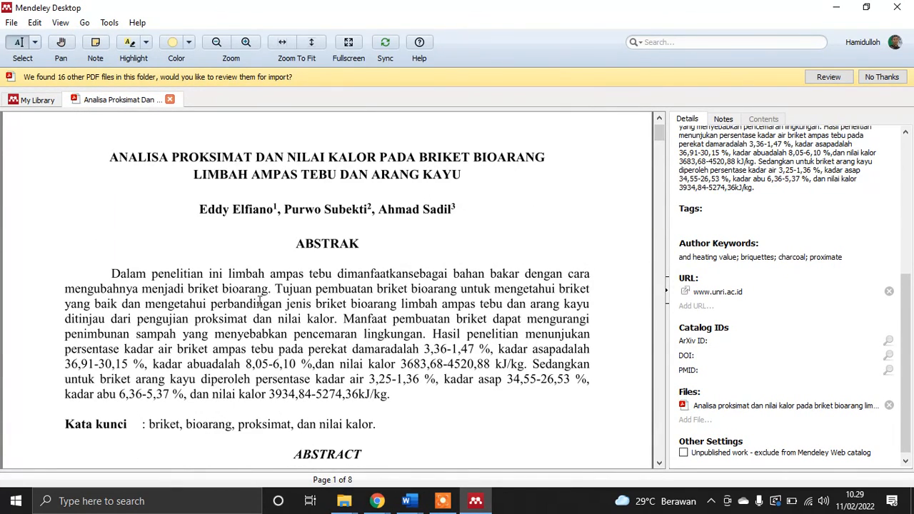
{"action": "left_click_drag", "start_coordinate": [342, 319], "coordinate": [422, 334]}
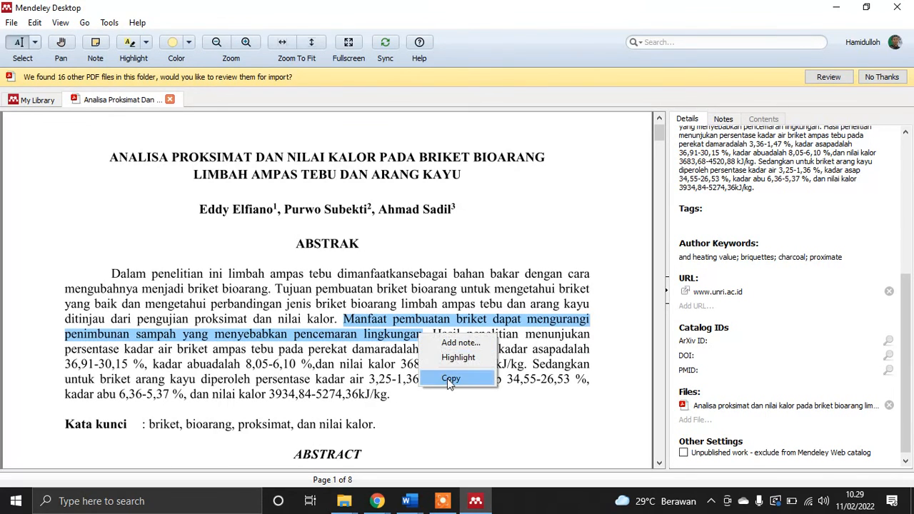
{"action": "left_click", "coordinate": [427, 376]}
{"action": "scroll", "coordinate": [368, 347], "scroll_direction": "down", "scroll_amount": 12}
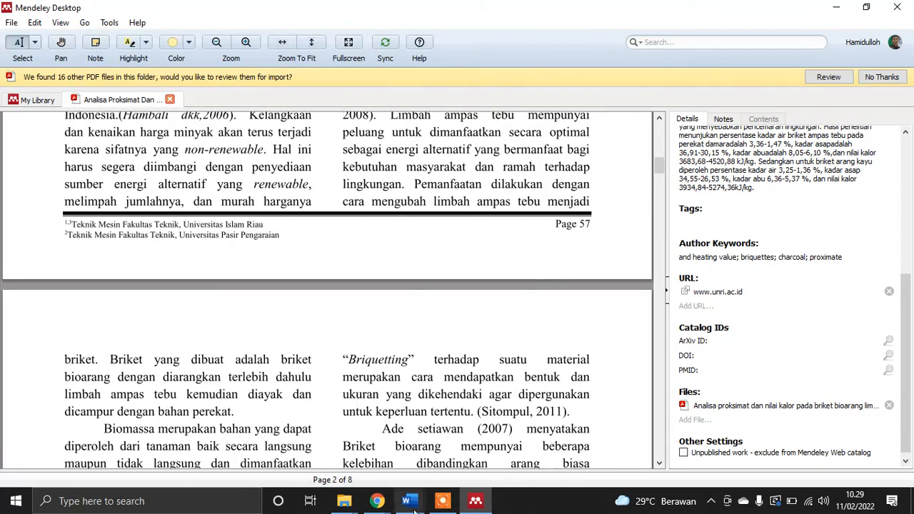
- Switch to Document1 in Word and replace all of its text with the copied sentence
{"action": "mouse_move", "coordinate": [406, 500]}
{"action": "left_click", "coordinate": [464, 457]}
{"action": "key", "text": "ctrl+a"}
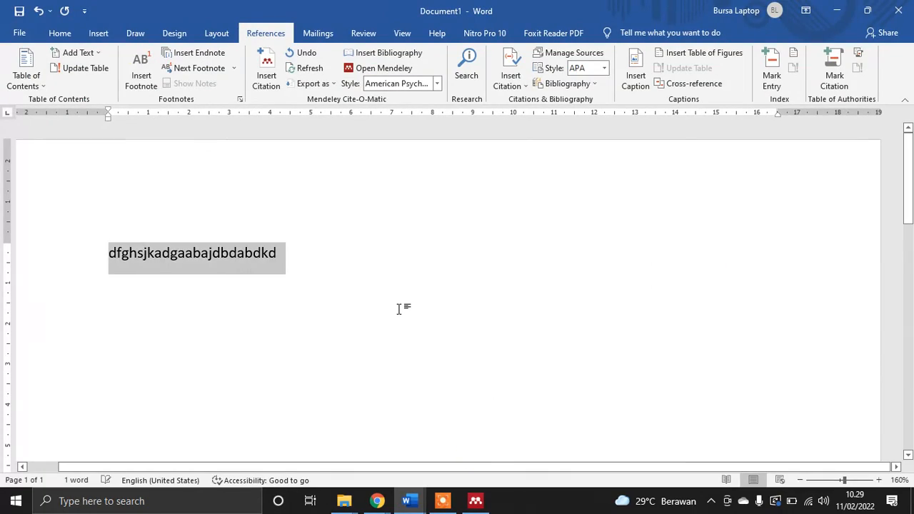
{"action": "key", "text": "ctrl+v"}
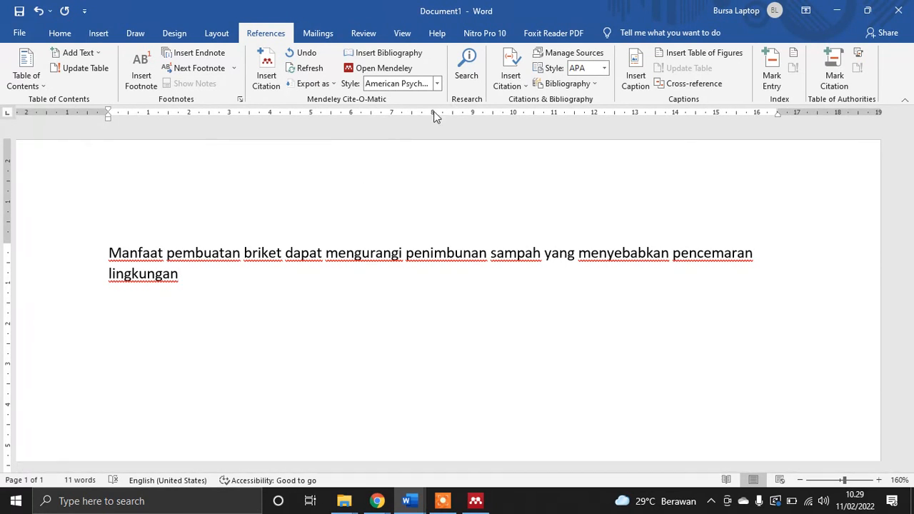
- Set the Mendeley citation style to Chicago Manual of Style 17th edition (full note)
{"action": "left_click", "coordinate": [437, 83]}
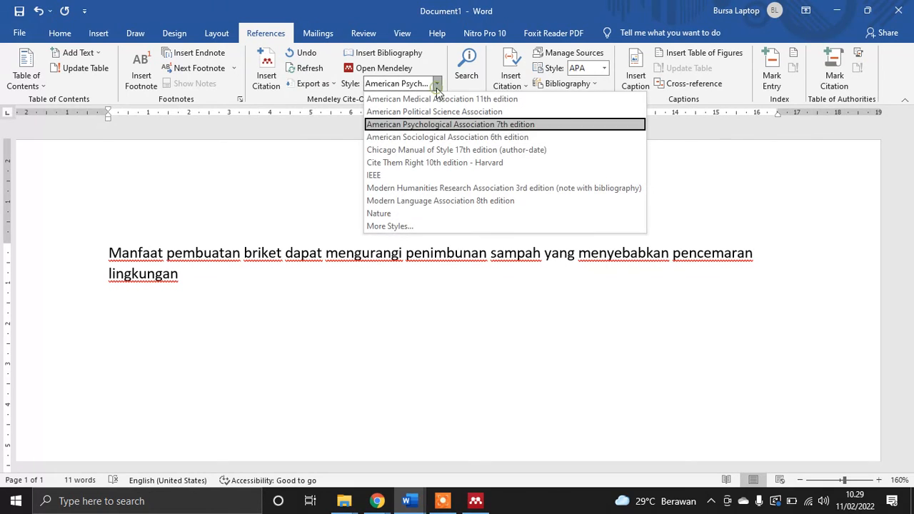
{"action": "left_click", "coordinate": [457, 225]}
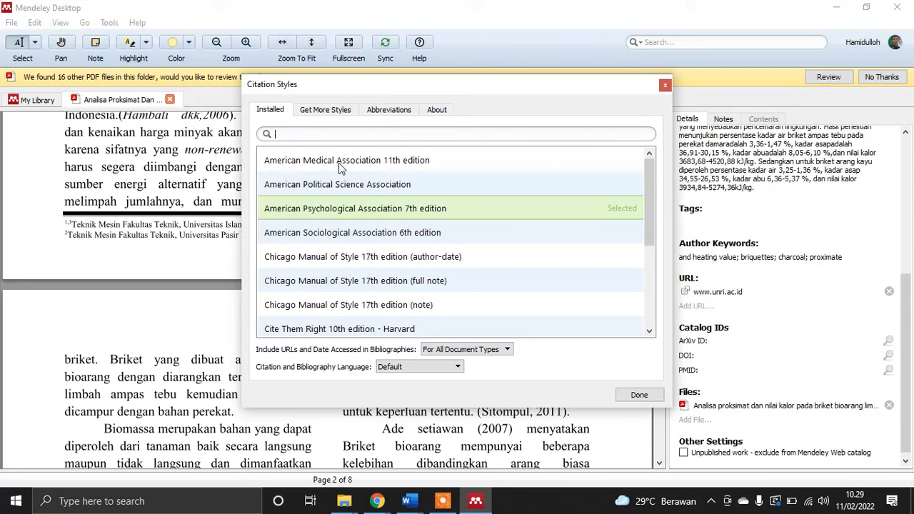
{"action": "left_click", "coordinate": [432, 284]}
{"action": "left_click", "coordinate": [604, 286]}
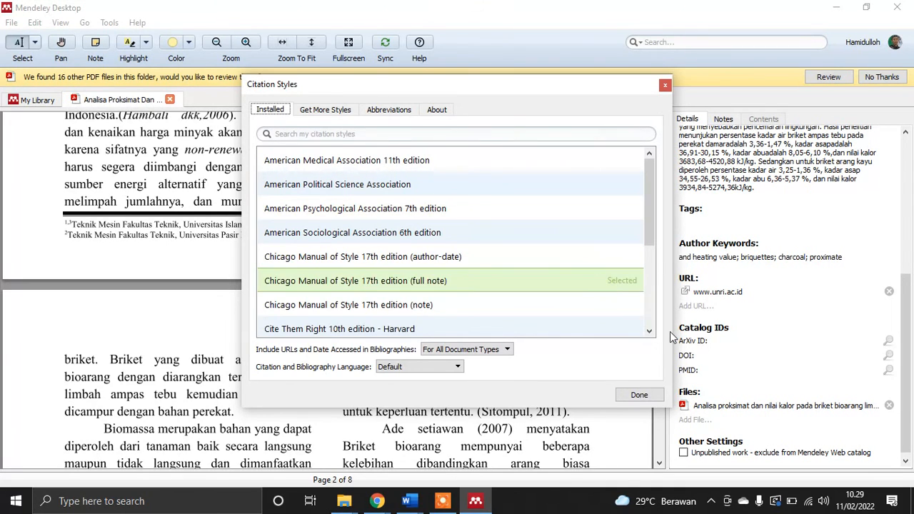
{"action": "left_click", "coordinate": [640, 395]}
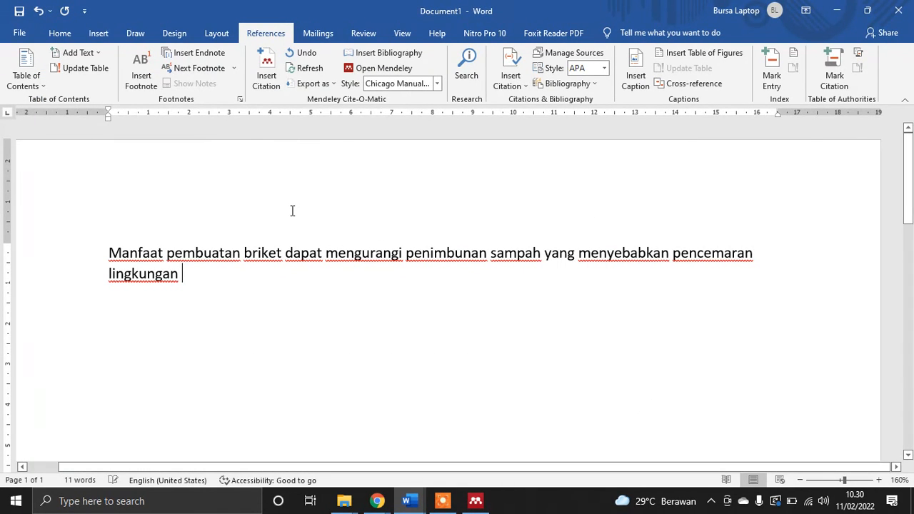
{"action": "left_click", "coordinate": [269, 87]}
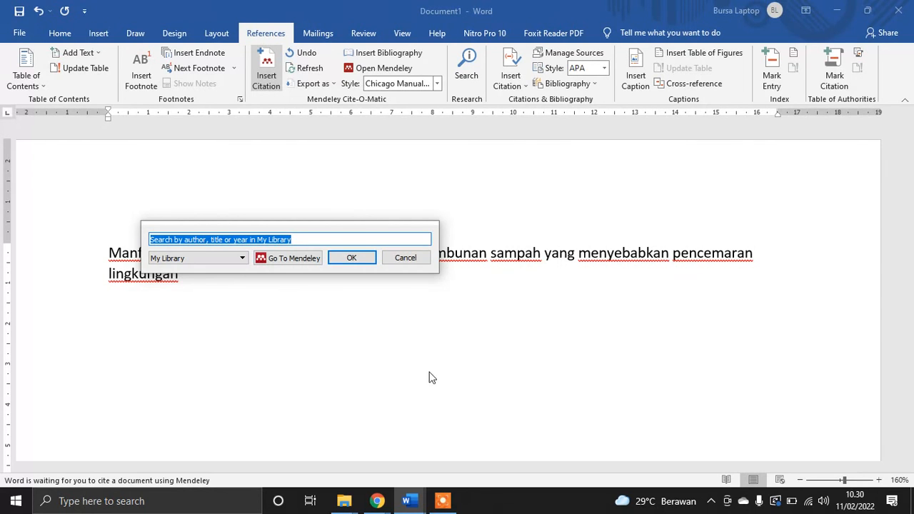
{"action": "left_click", "coordinate": [404, 264]}
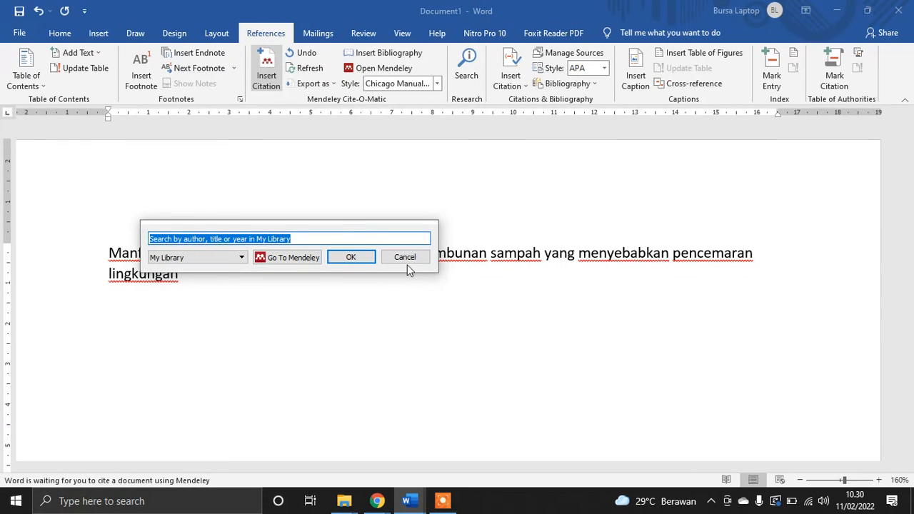
{"action": "left_click", "coordinate": [404, 264]}
- Switch to Mendeley Desktop and look up the first author's last name in the article's details
{"action": "mouse_move", "coordinate": [377, 500]}
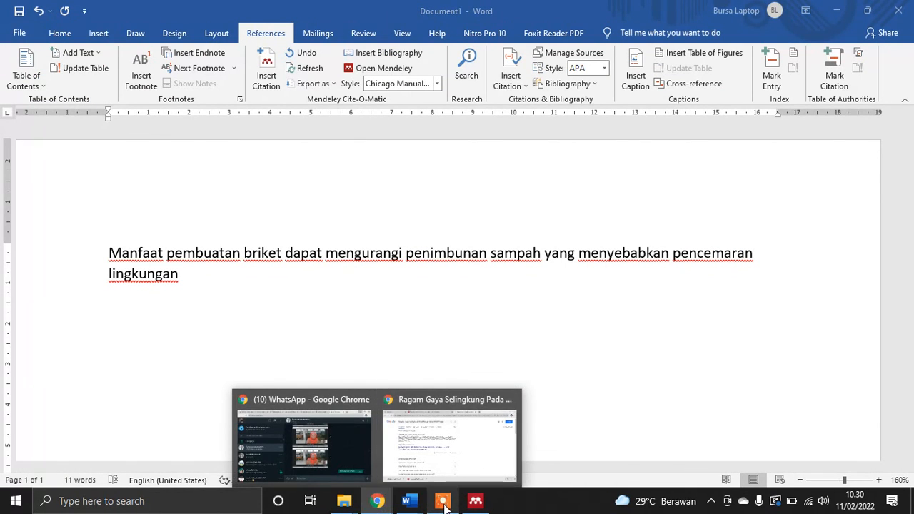
{"action": "left_click", "coordinate": [476, 500]}
{"action": "scroll", "coordinate": [723, 259], "scroll_direction": "up", "scroll_amount": 3}
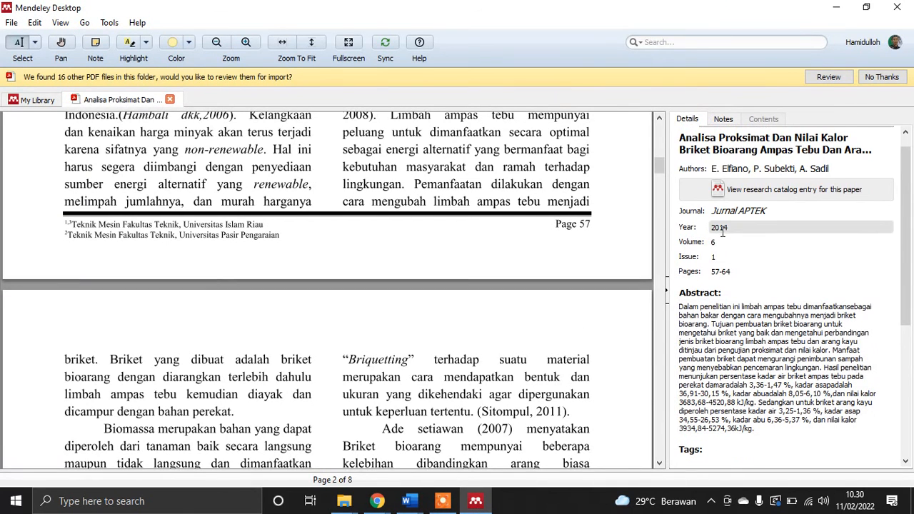
{"action": "left_click", "coordinate": [725, 170]}
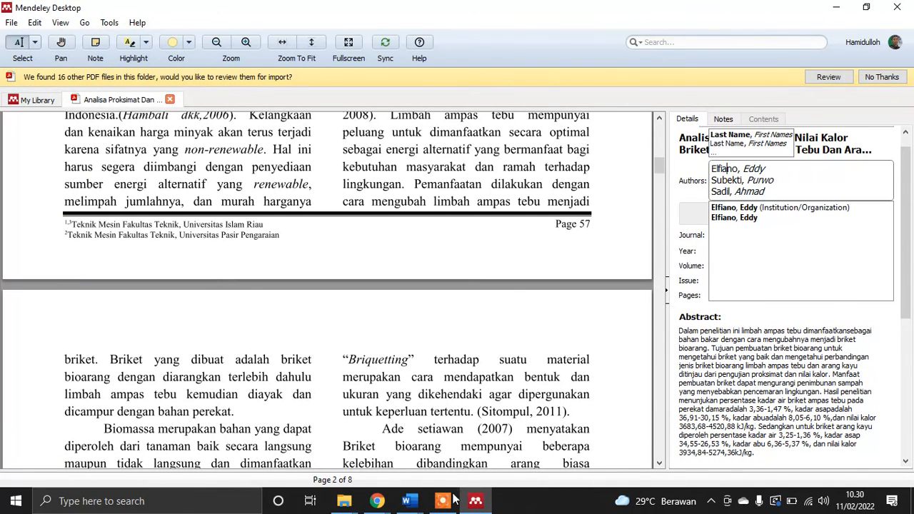
- Return to the Word document and insert a citation of the 2014 Jurnal APTEK article after "lingkungan", finding it by the first author's surname
{"action": "mouse_move", "coordinate": [408, 500]}
{"action": "left_click", "coordinate": [450, 426]}
{"action": "left_click", "coordinate": [268, 68]}
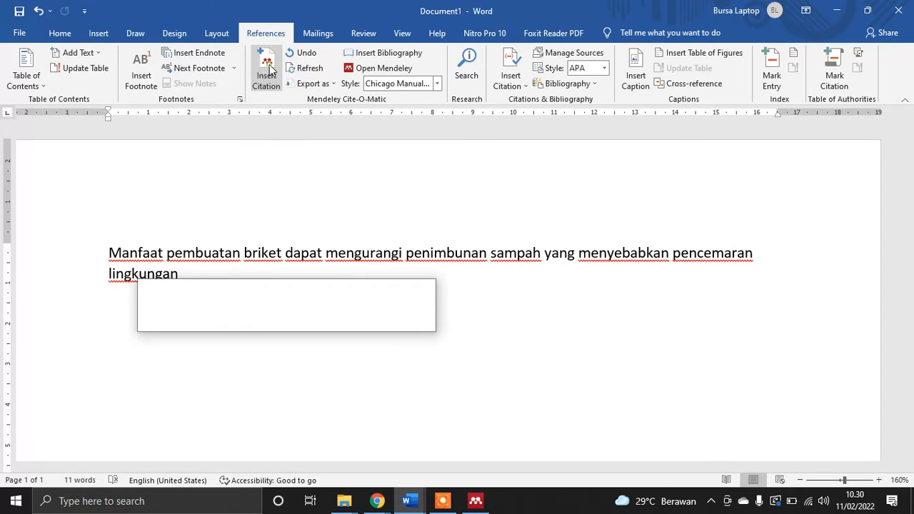
{"action": "type", "text": "Eklf"}
{"action": "key", "text": "BackSpace"}
{"action": "key", "text": "BackSpace"}
{"action": "type", "text": "l"}
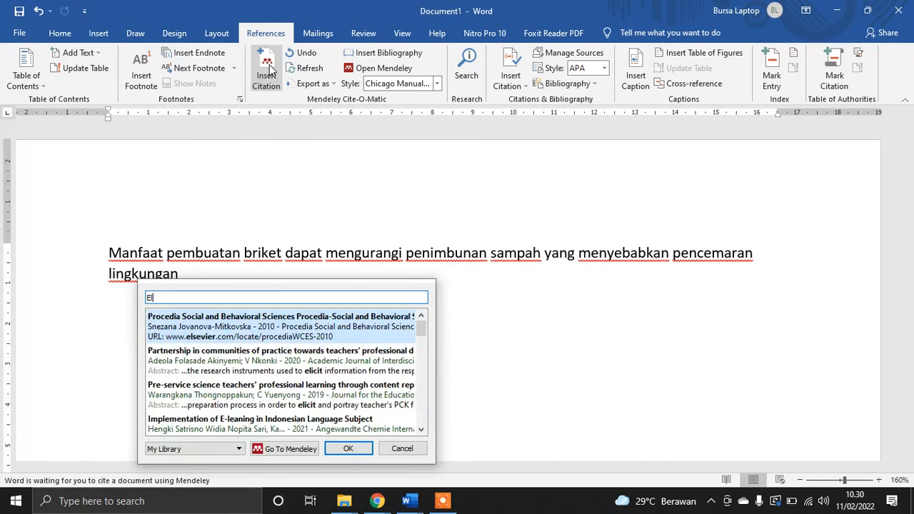
{"action": "type", "text": "fia"}
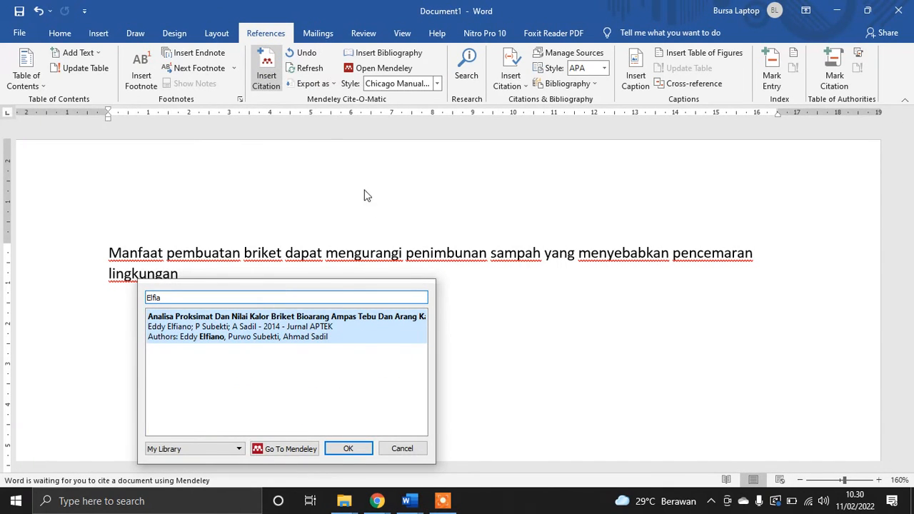
{"action": "left_click", "coordinate": [321, 327]}
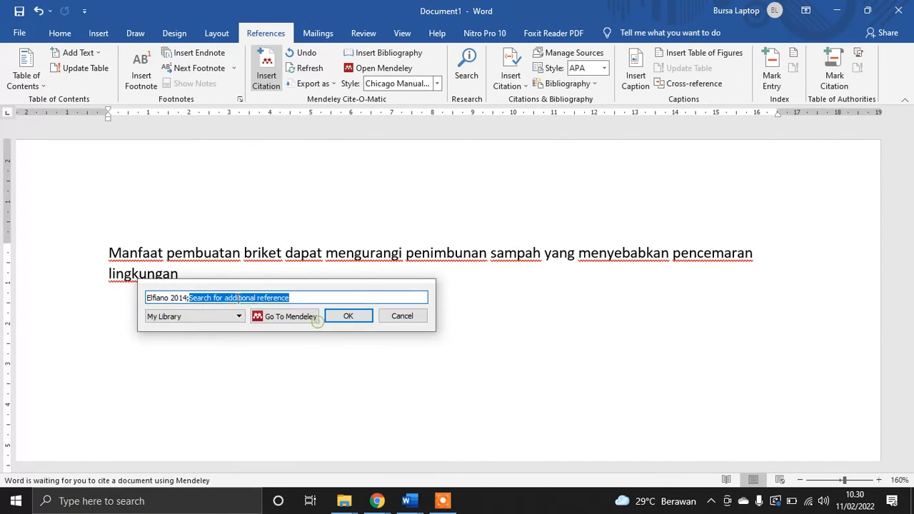
{"action": "left_click", "coordinate": [150, 297]}
{"action": "left_click", "coordinate": [212, 317]}
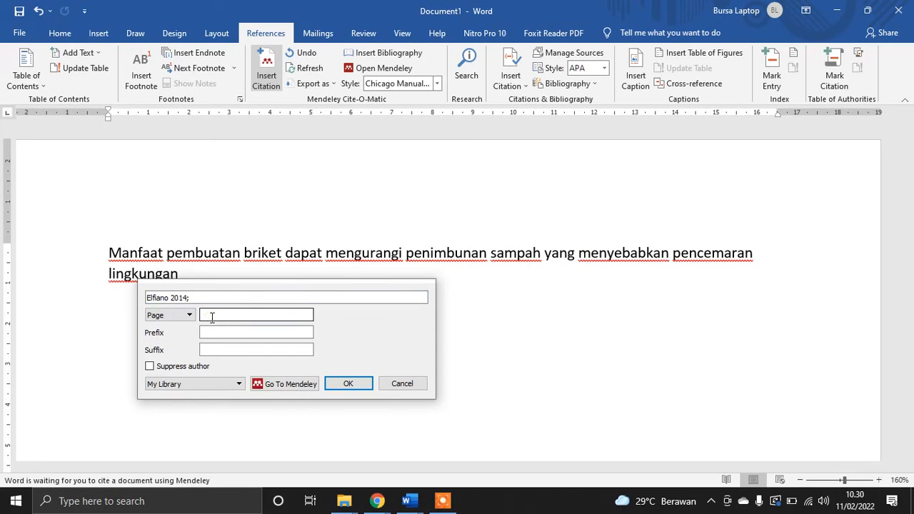
{"action": "left_click", "coordinate": [339, 378]}
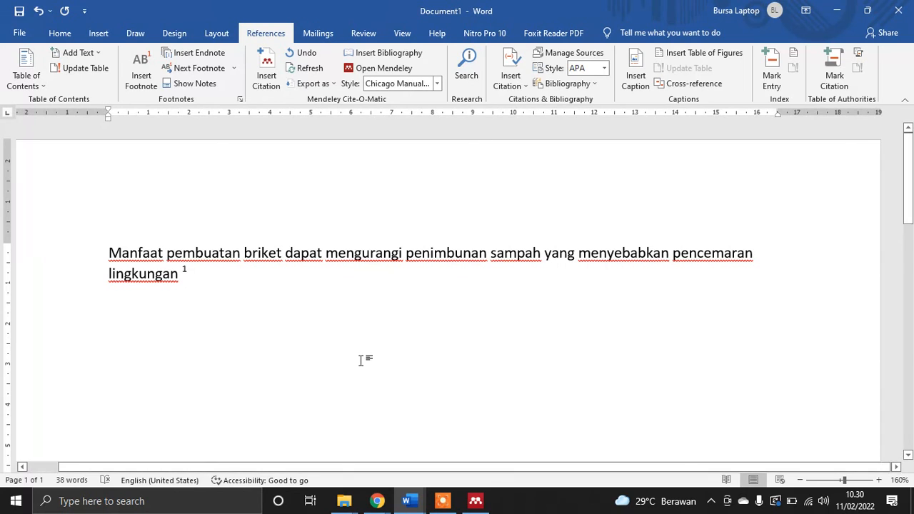
- Switch to Mendeley Desktop, close the article's PDF and start a manual library entry of type Book
{"action": "left_click", "coordinate": [475, 500]}
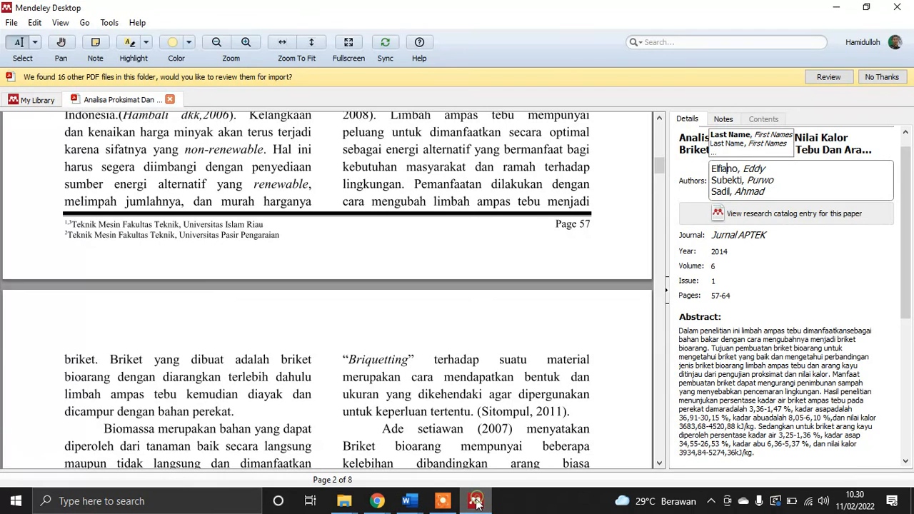
{"action": "left_click", "coordinate": [169, 99]}
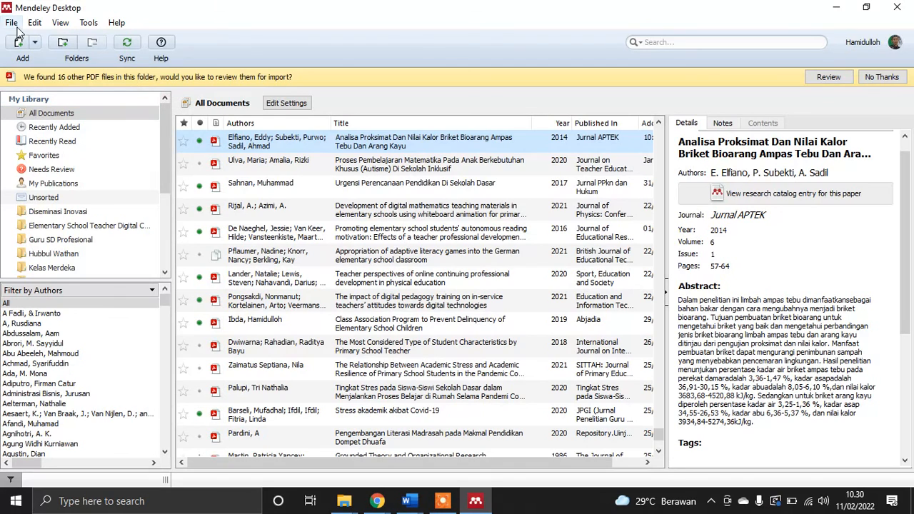
{"action": "left_click", "coordinate": [39, 42]}
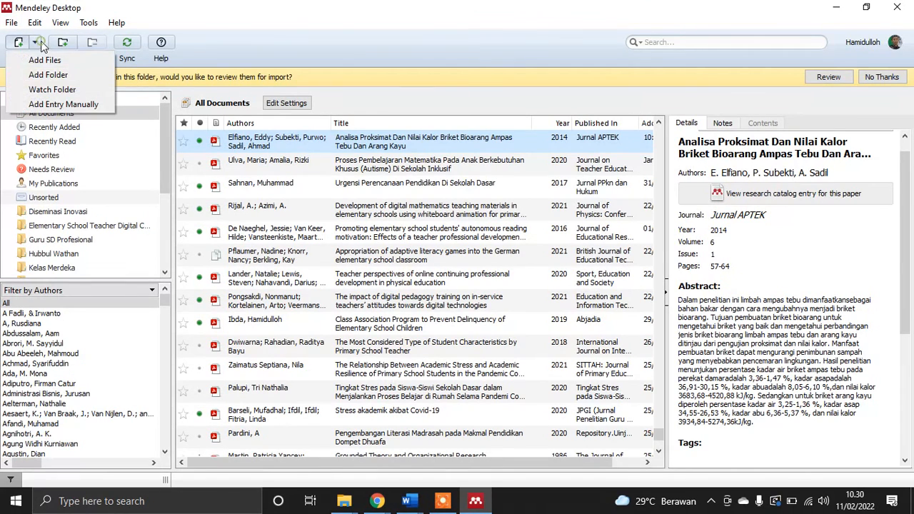
{"action": "left_click", "coordinate": [70, 104]}
{"action": "left_click", "coordinate": [428, 153]}
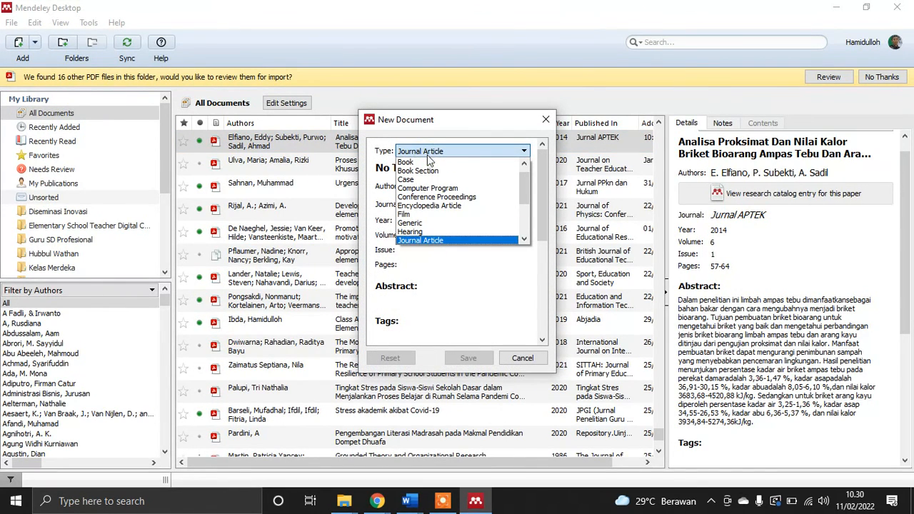
{"action": "scroll", "coordinate": [432, 171], "scroll_direction": "down", "scroll_amount": 3}
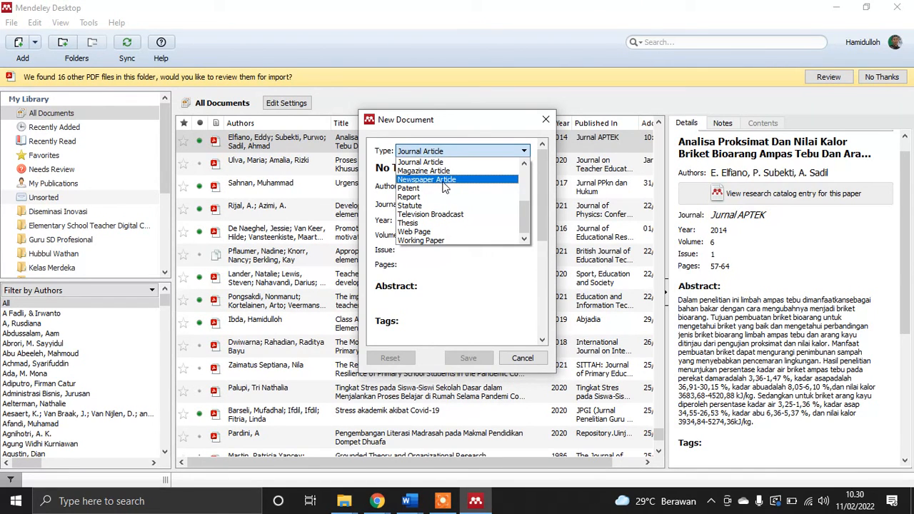
{"action": "scroll", "coordinate": [438, 189], "scroll_direction": "up", "scroll_amount": 1}
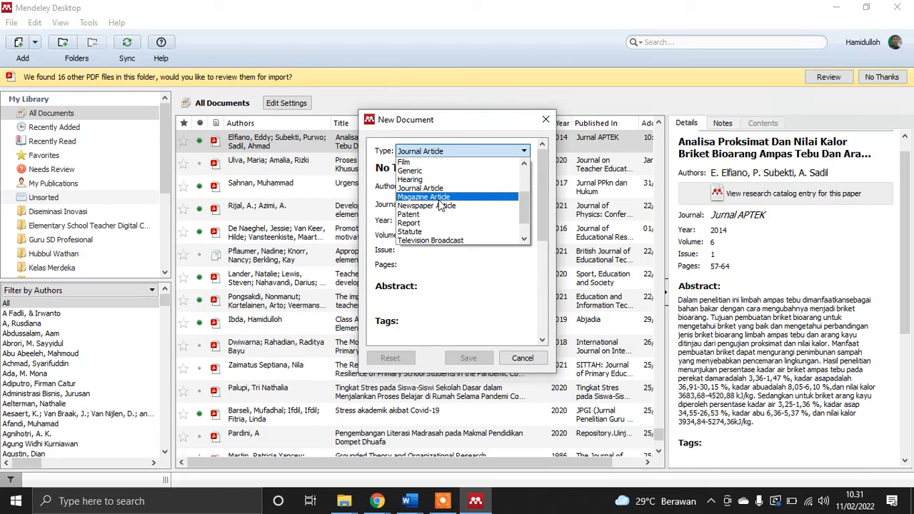
{"action": "scroll", "coordinate": [431, 193], "scroll_direction": "up", "scroll_amount": 1}
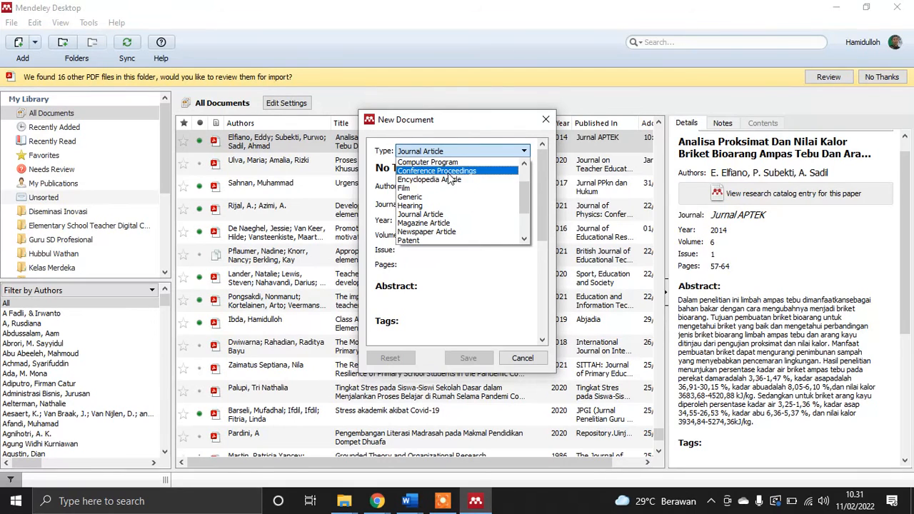
{"action": "scroll", "coordinate": [444, 184], "scroll_direction": "up", "scroll_amount": 1}
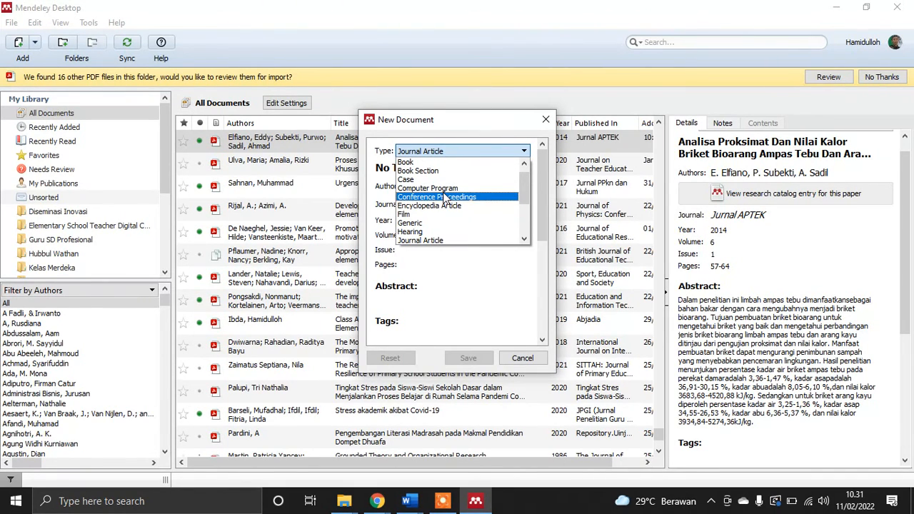
{"action": "scroll", "coordinate": [444, 196], "scroll_direction": "up", "scroll_amount": 1}
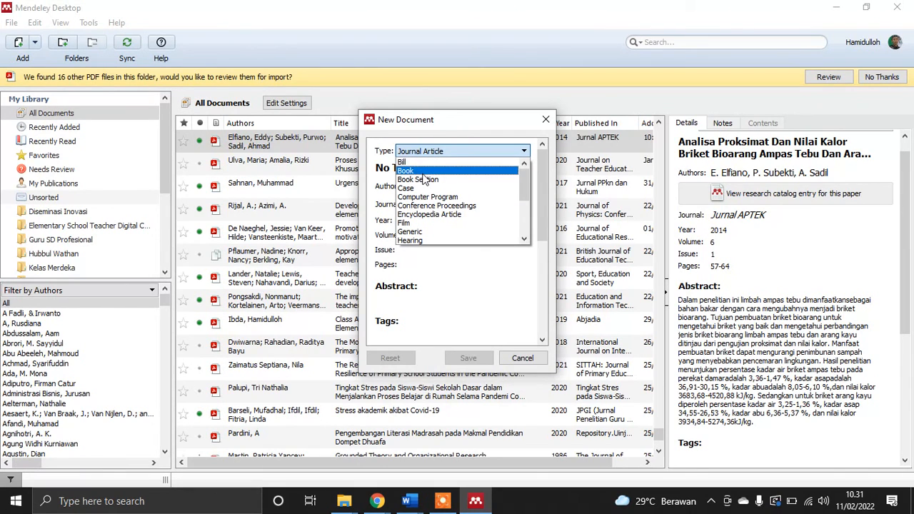
{"action": "left_click", "coordinate": [423, 173]}
- Set the new entry's type to Book and its title to "Peradaban Makam: Kajian Inskripsi, Kuburan, dan Makam"
{"action": "left_click", "coordinate": [424, 169]}
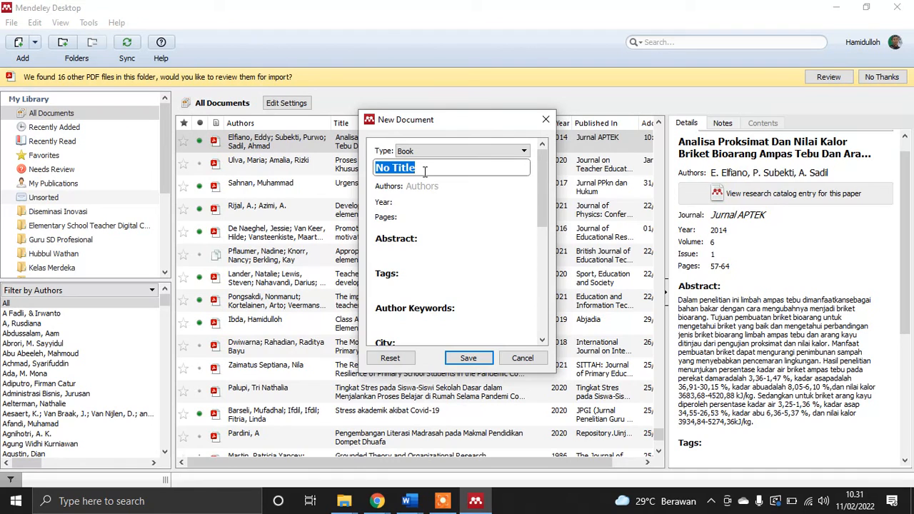
{"action": "type", "text": "Perada"}
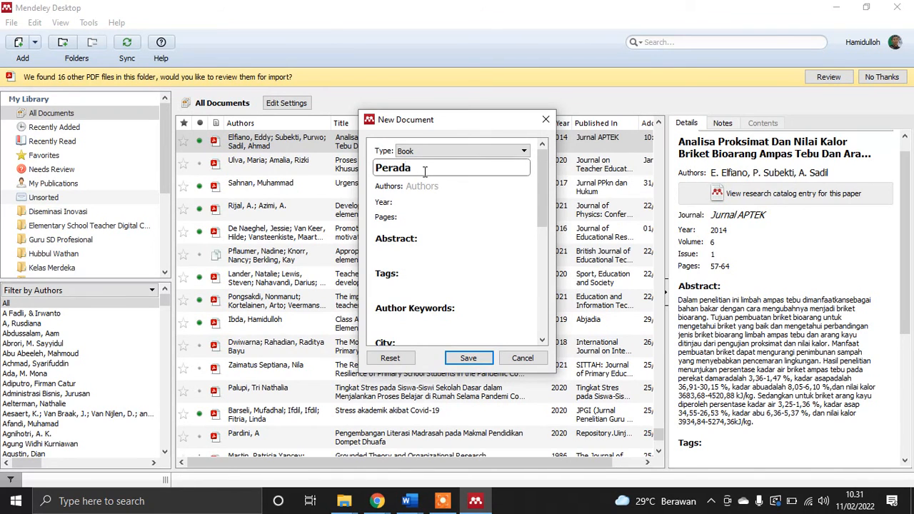
{"action": "type", "text": "ban Makam: Kajian Inskripsi, "}
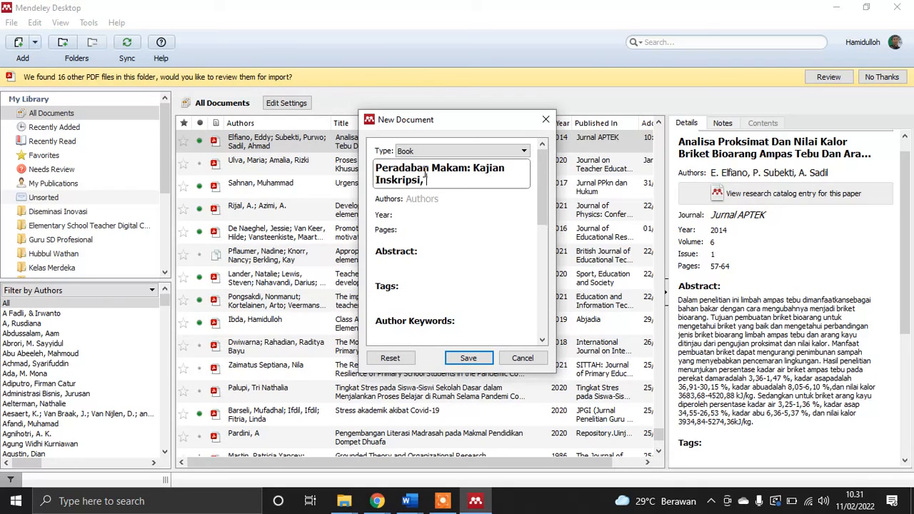
{"action": "type", "text": "Kuburan, dan Maka"}
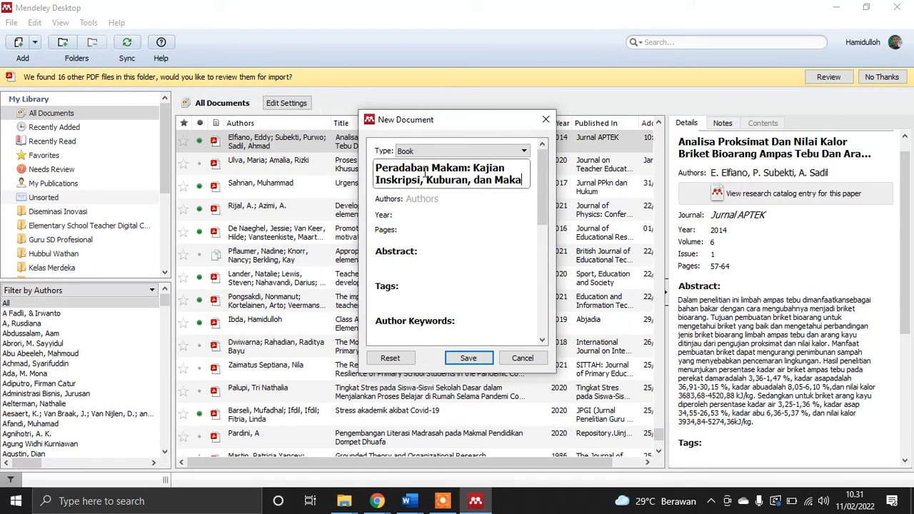
{"action": "type", "text": "m"}
- Enter the author's full name and the year 2019 for the new book entry
{"action": "key", "text": "Tab"}
{"action": "type", "text": "Hamidullo"}
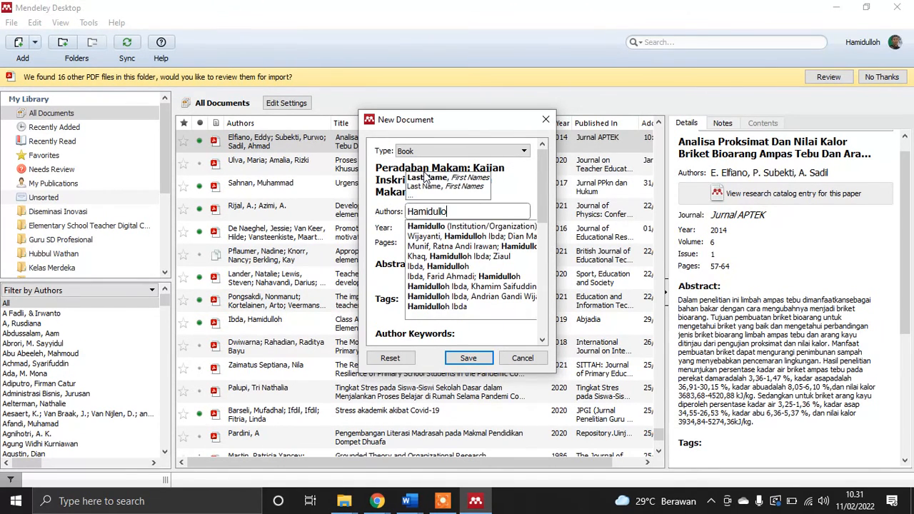
{"action": "type", "text": "h Ibda"}
{"action": "key", "text": "Tab"}
{"action": "type", "text": "201"}
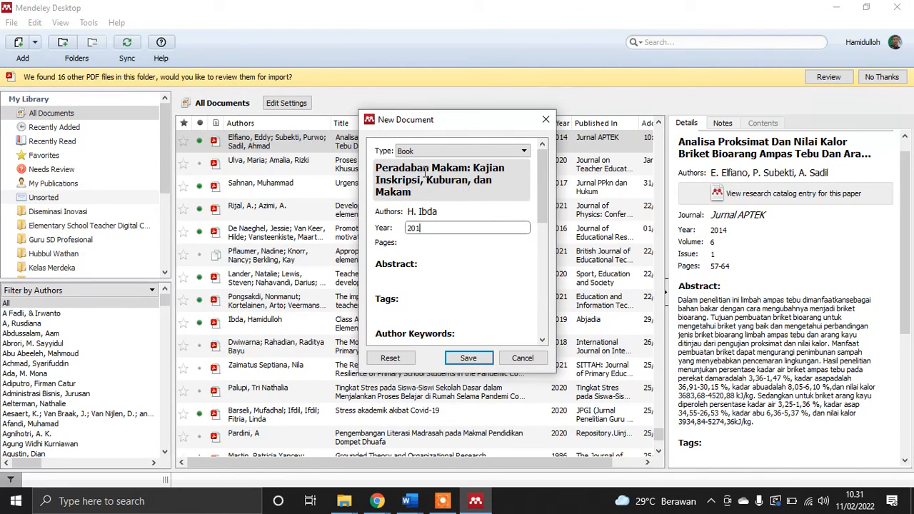
{"action": "type", "text": "9"}
- Set the book's city to Semarang and its publisher to CV. Asna Pustaka, and save the entry
{"action": "key", "text": "Tab"}
{"action": "key", "text": "Tab"}
{"action": "key", "text": "Tab"}
{"action": "key", "text": "Tab"}
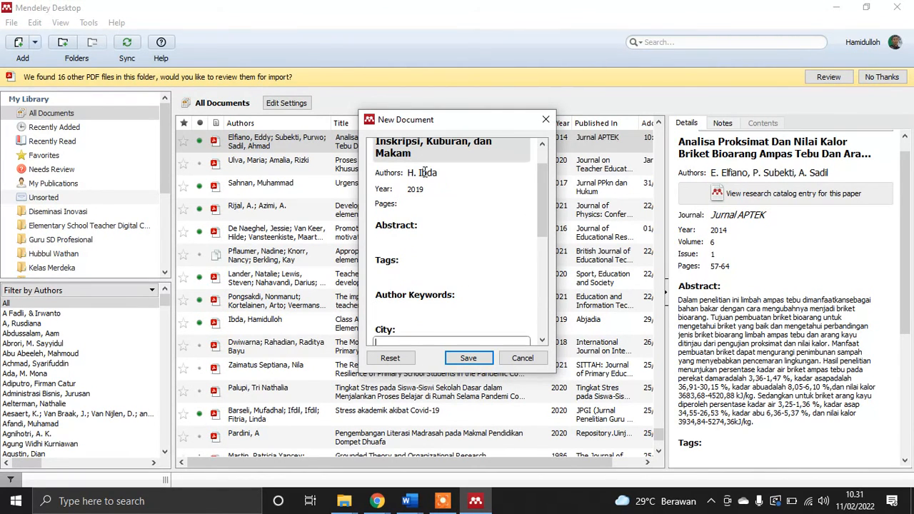
{"action": "type", "text": "Semarang"}
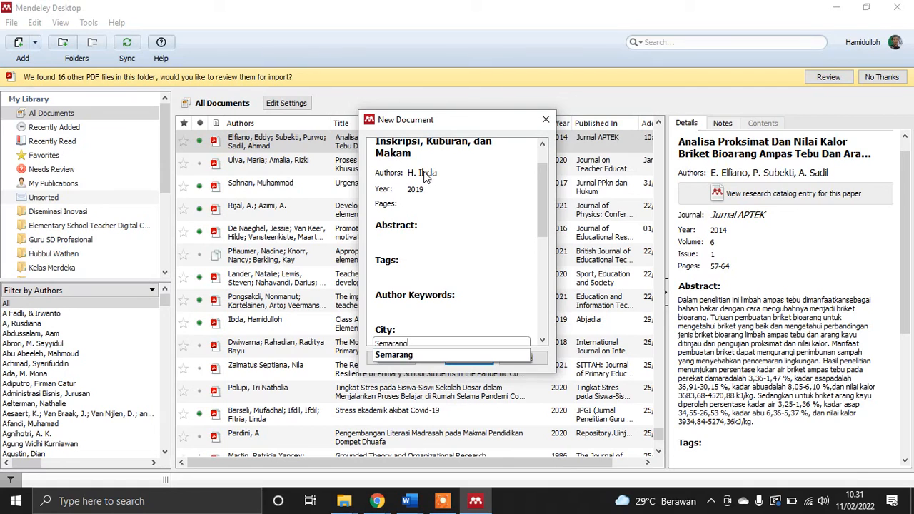
{"action": "key", "text": "Tab"}
{"action": "key", "text": "Tab"}
{"action": "key", "text": "Tab"}
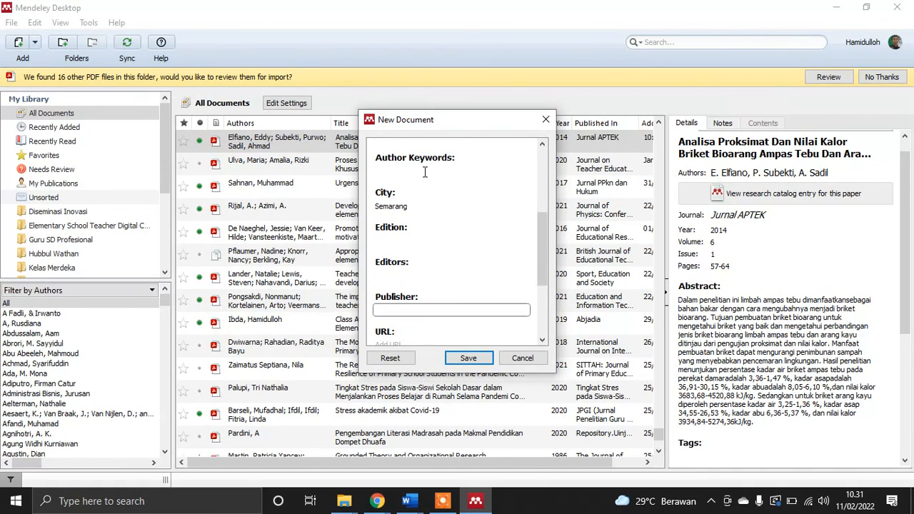
{"action": "type", "text": "CV. Asna Pustaka"}
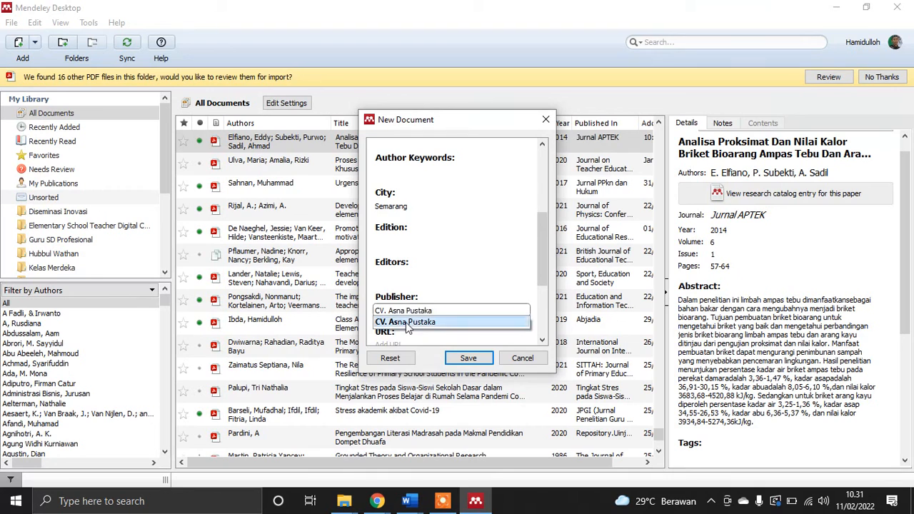
{"action": "left_click", "coordinate": [405, 322]}
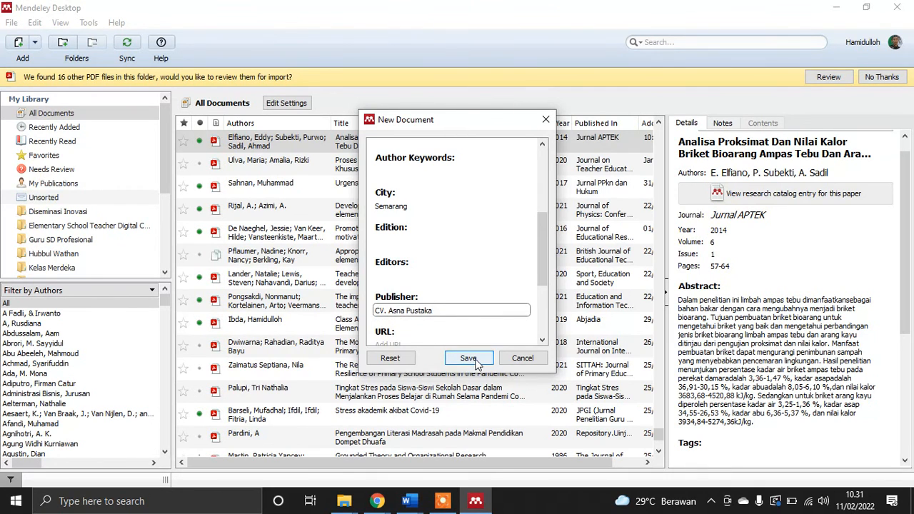
{"action": "left_click", "coordinate": [468, 358]}
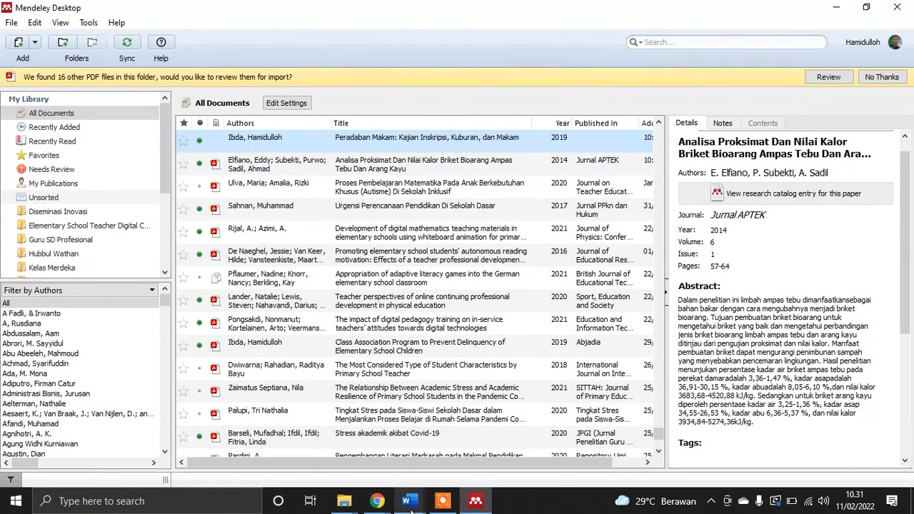
- Switch to the Word document and replace the space between "lingkungan" and its footnote mark with a period
{"action": "mouse_move", "coordinate": [406, 500]}
{"action": "left_click", "coordinate": [500, 460]}
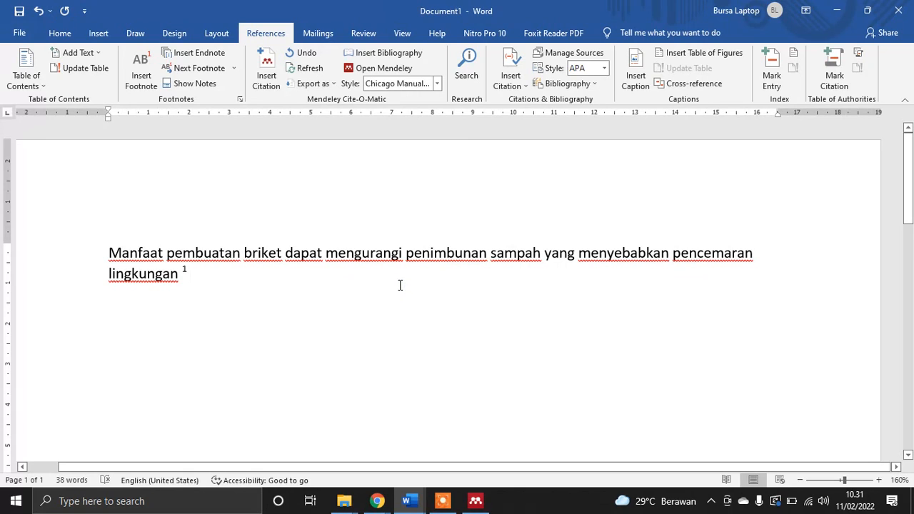
{"action": "key", "text": "BackSpace"}
{"action": "type", "text": ".1 "}
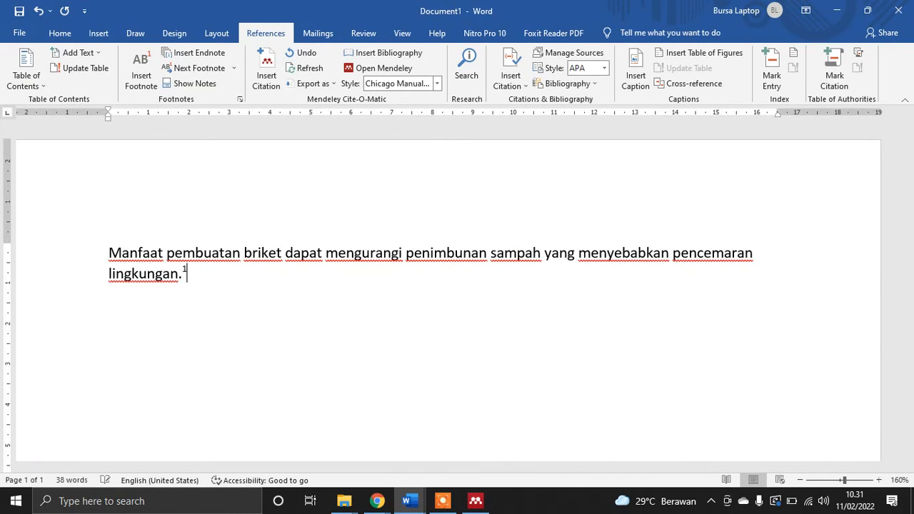
- Add the sentence "Kuburan adalah suatu tempat untuk mengubur jenazah." after the first footnote mark
{"action": "type", "text": "Kuburan adalah suatu"}
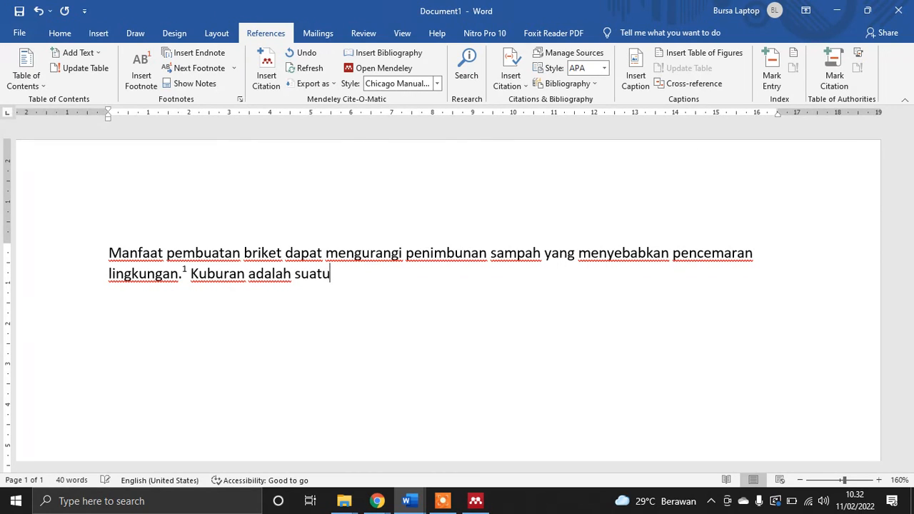
{"action": "type", "text": " tempat un"}
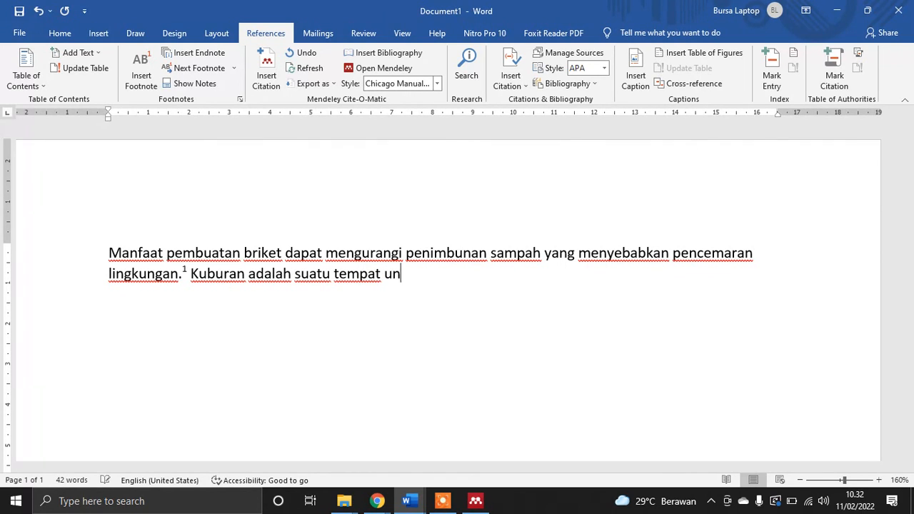
{"action": "type", "text": "tuk mengubur"}
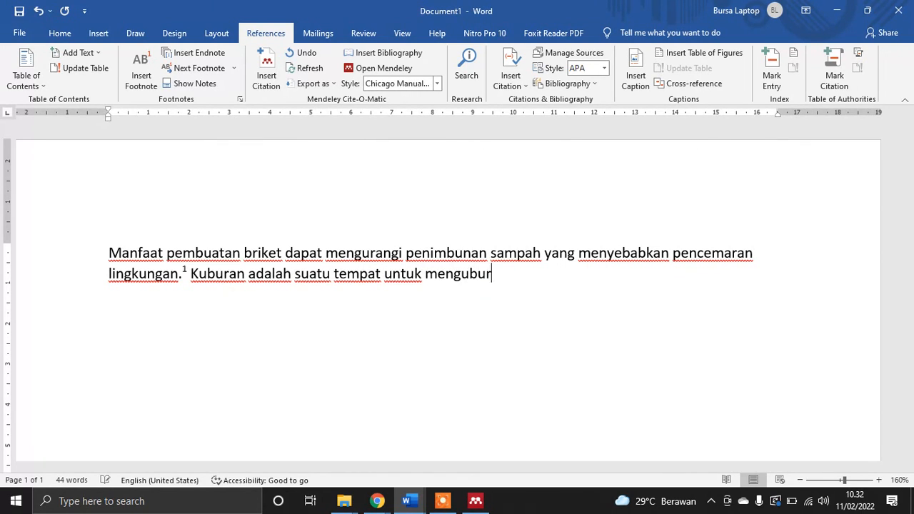
{"action": "type", "text": " jenaz"}
{"action": "key", "text": "BackSpace"}
{"action": "type", "text": "nazah"}
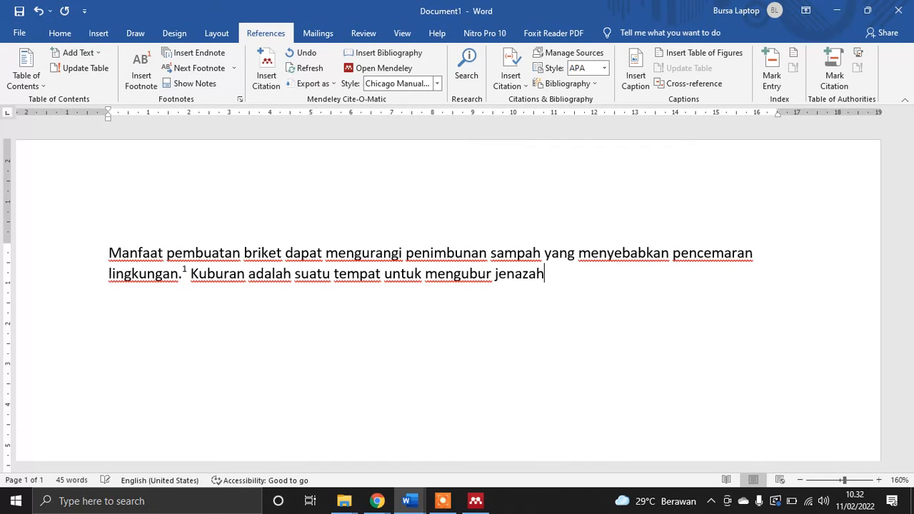
{"action": "type", "text": "."}
- Insert a Mendeley citation of the 2019 book after "jenazah.", finding it with "Makam" and giving page 34, and check its footnote
{"action": "left_click", "coordinate": [262, 83]}
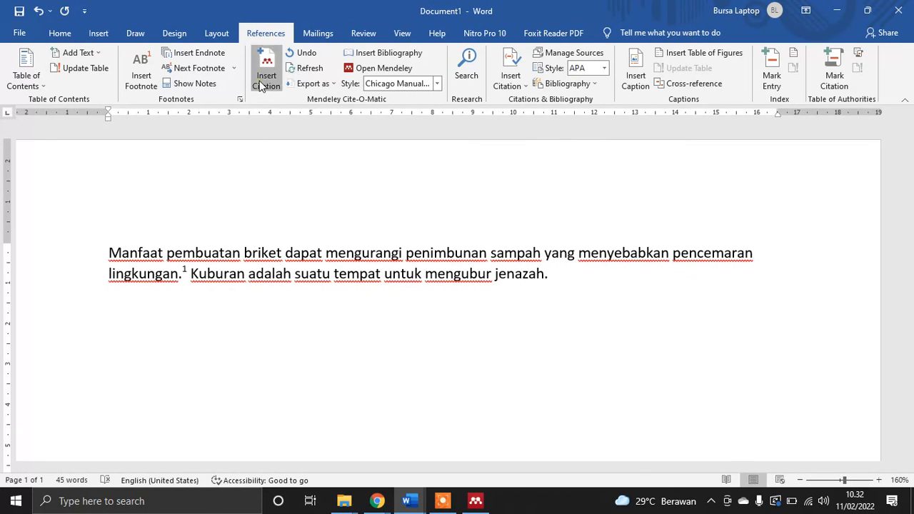
{"action": "type", "text": "Makam"}
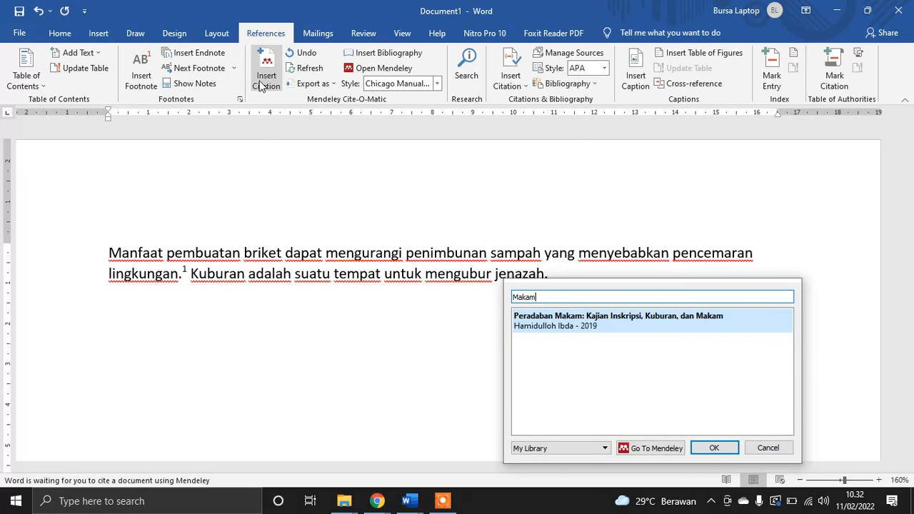
{"action": "left_click", "coordinate": [691, 322]}
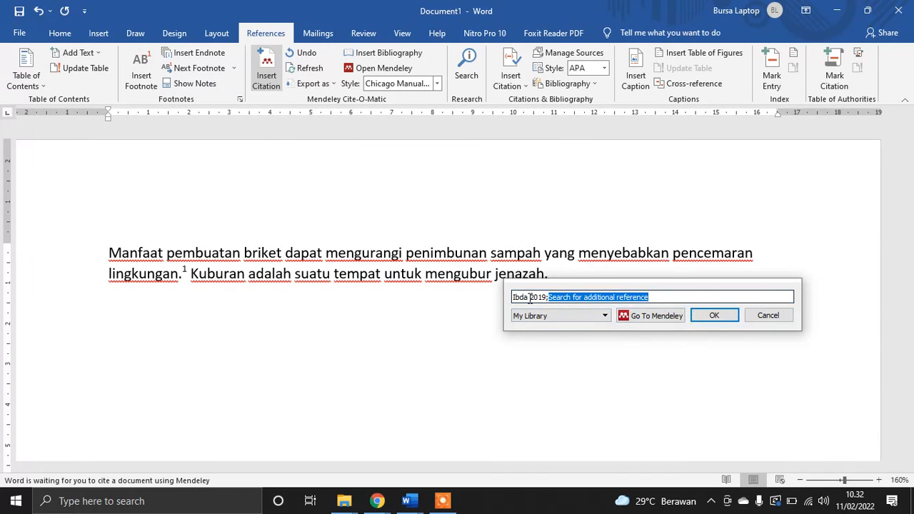
{"action": "left_click", "coordinate": [528, 297]}
{"action": "left_click", "coordinate": [577, 312]}
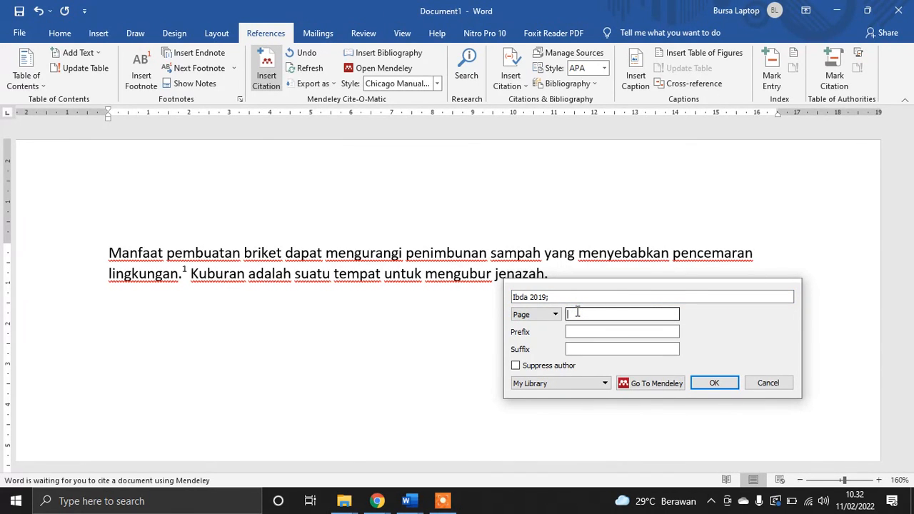
{"action": "left_click", "coordinate": [702, 386]}
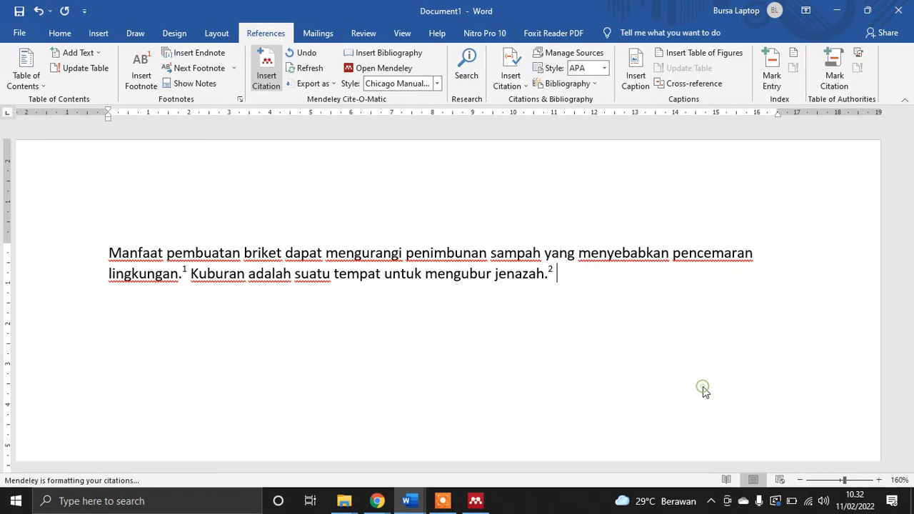
{"action": "scroll", "coordinate": [620, 335], "scroll_direction": "down", "scroll_amount": 5}
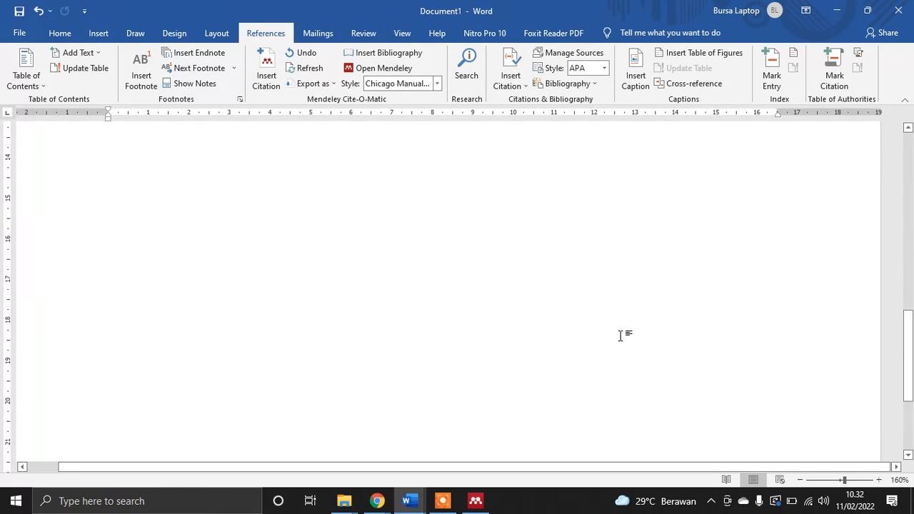
{"action": "scroll", "coordinate": [620, 335], "scroll_direction": "up", "scroll_amount": 5}
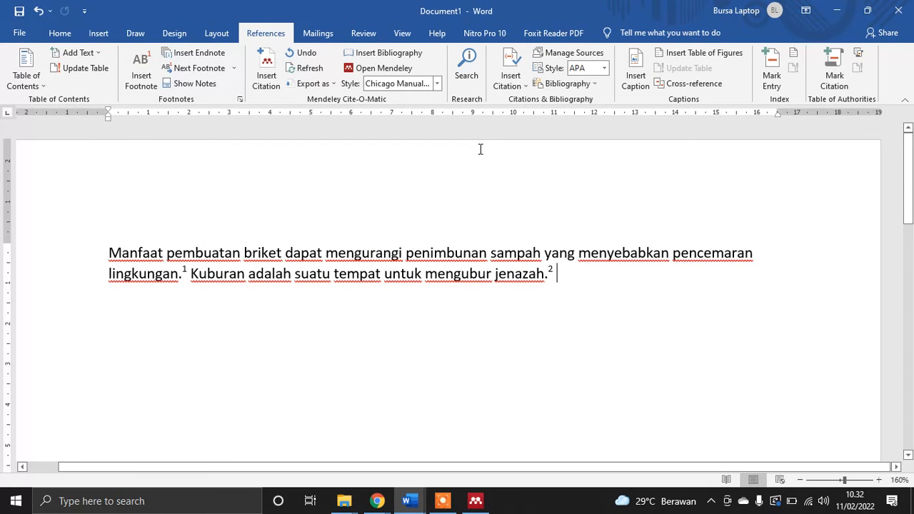
{"action": "scroll", "coordinate": [479, 247], "scroll_direction": "down", "scroll_amount": 10}
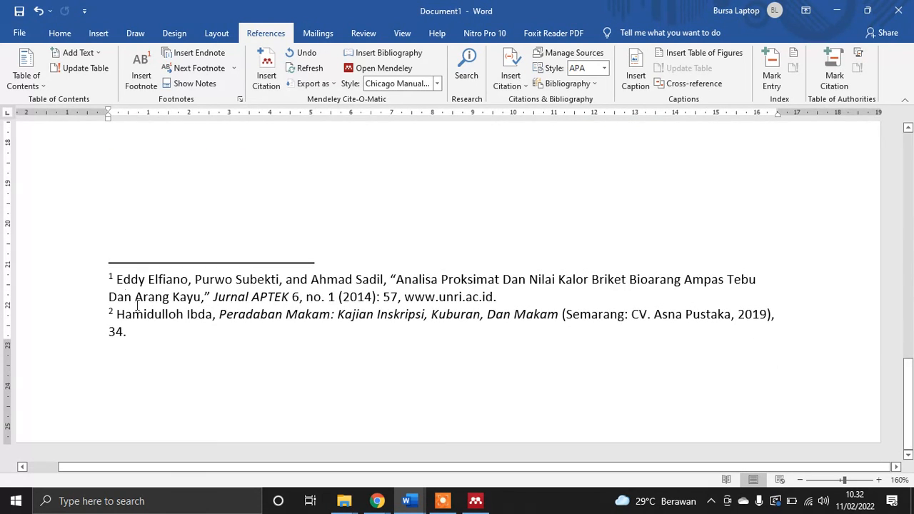
{"action": "scroll", "coordinate": [482, 282], "scroll_direction": "up", "scroll_amount": 10}
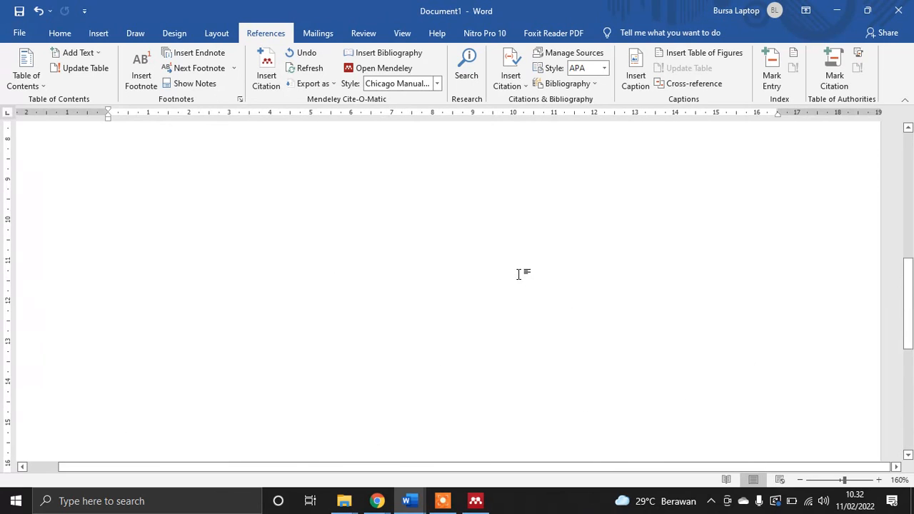
- Add a centred heading "Daftar Pustaka" below the paragraph and place the cursor on the line under it
{"action": "key", "text": "Return"}
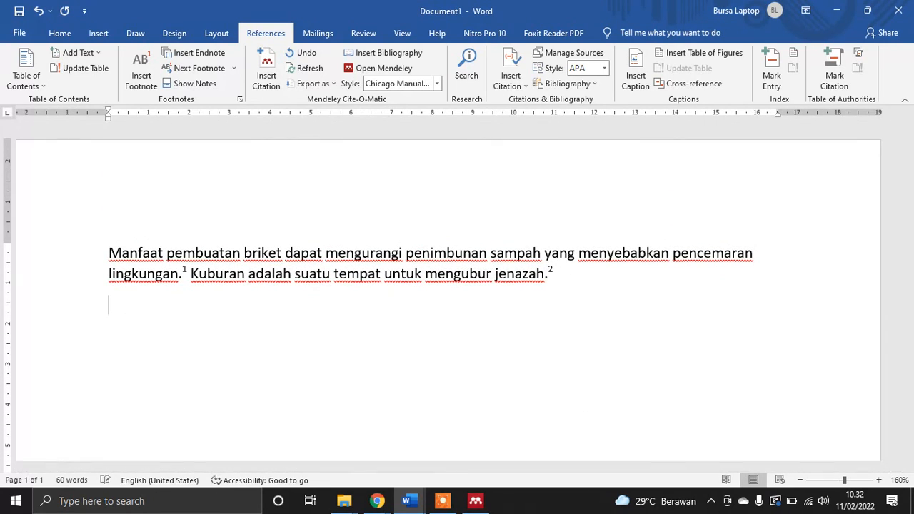
{"action": "type", "text": "Daftar Pustaka"}
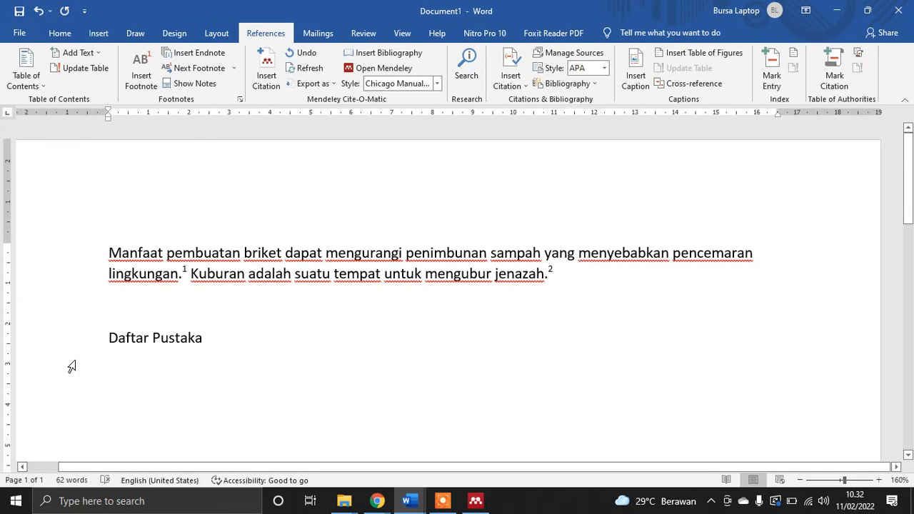
{"action": "left_click", "coordinate": [80, 339]}
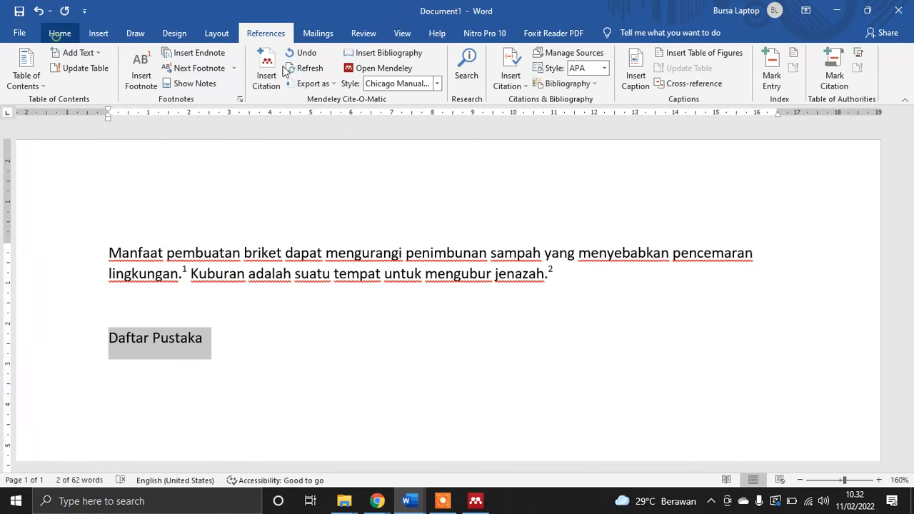
{"action": "left_click", "coordinate": [60, 33]}
{"action": "left_click", "coordinate": [336, 78]}
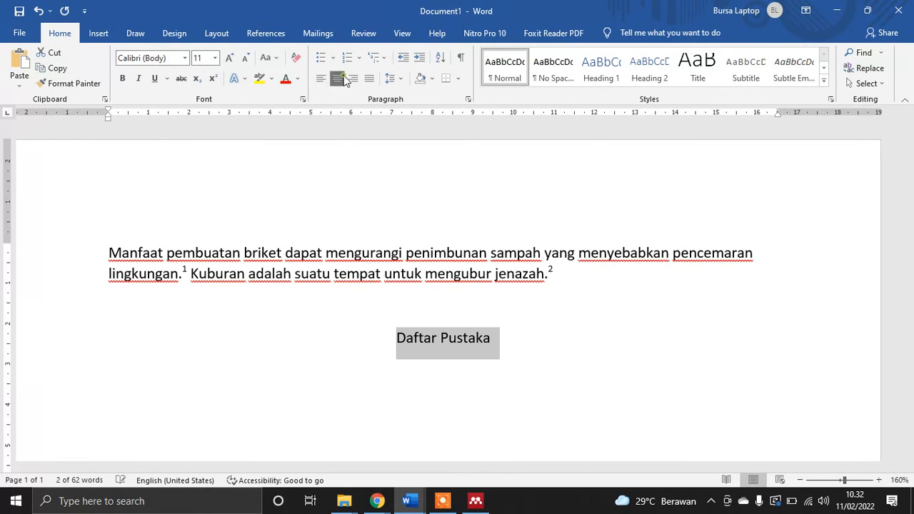
{"action": "left_click", "coordinate": [458, 382]}
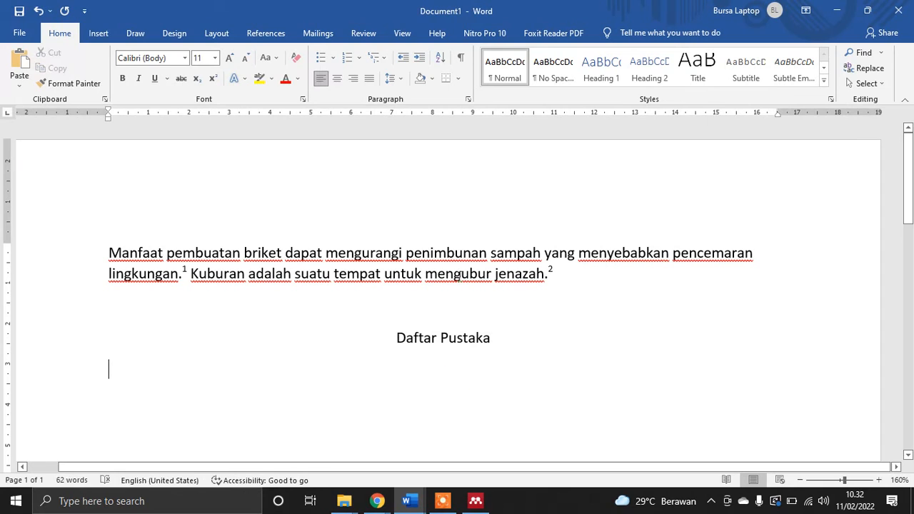
- Insert the Mendeley bibliography under the "Daftar Pustaka" heading and compare its entries with the footnotes
{"action": "left_click", "coordinate": [276, 41]}
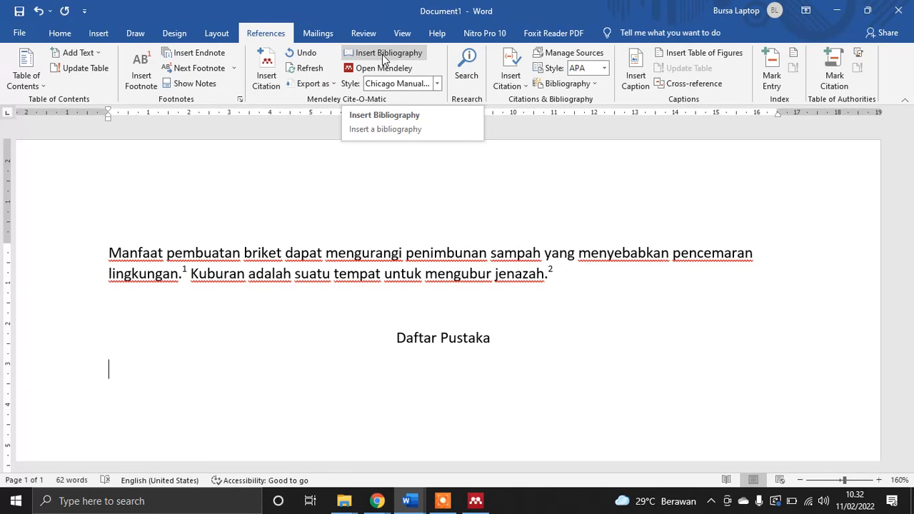
{"action": "left_click", "coordinate": [381, 54]}
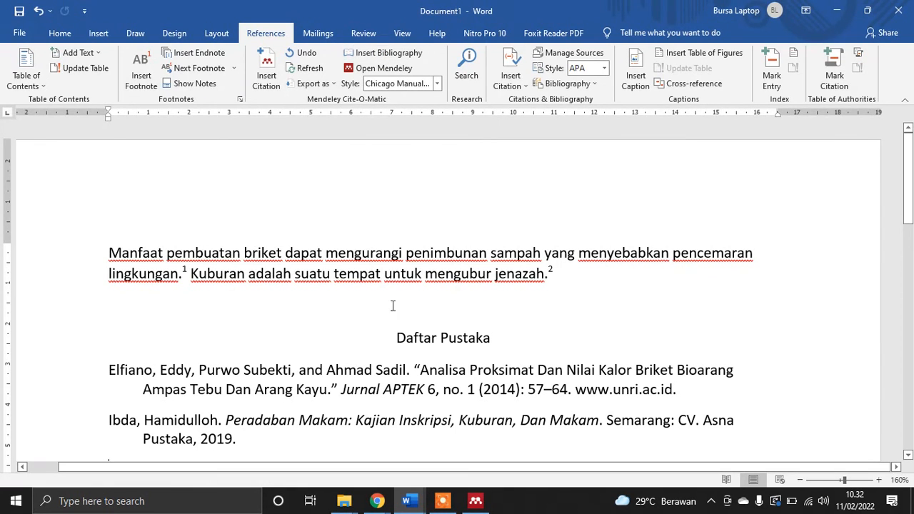
{"action": "scroll", "coordinate": [411, 321], "scroll_direction": "down", "scroll_amount": 1}
{"action": "left_click_drag", "start_coordinate": [108, 319], "coordinate": [112, 420]}
{"action": "scroll", "coordinate": [178, 293], "scroll_direction": "down", "scroll_amount": 5}
{"action": "scroll", "coordinate": [178, 293], "scroll_direction": "down", "scroll_amount": 5}
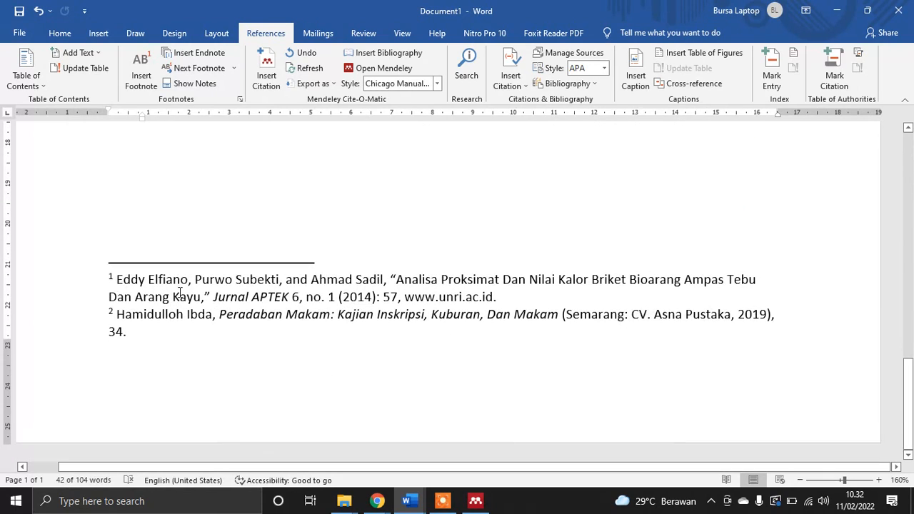
- Give both footnotes a first-line indent of about 0.5 cm and set their font to Times New Roman
{"action": "left_click", "coordinate": [216, 296]}
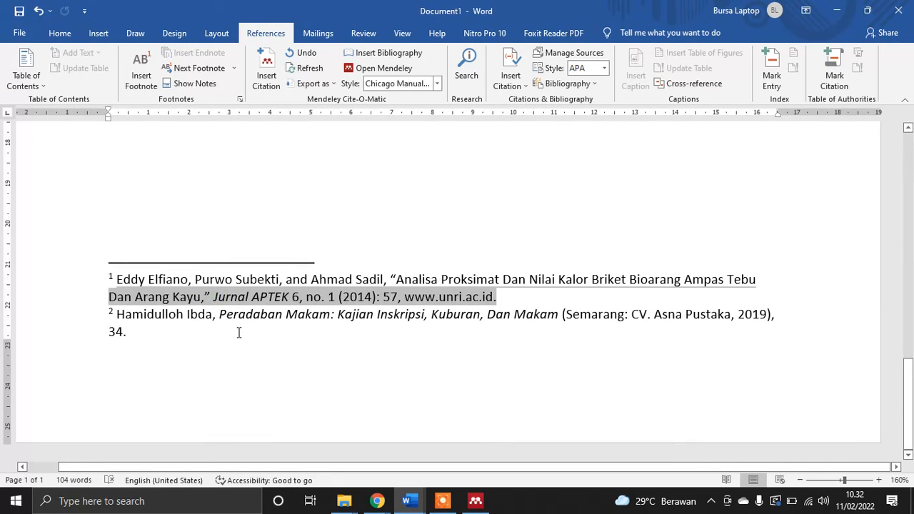
{"action": "key", "text": "ctrl+a"}
{"action": "mouse_move", "coordinate": [107, 110]}
{"action": "left_mouse_down"}
{"action": "mouse_move", "coordinate": [142, 117]}
{"action": "mouse_move", "coordinate": [129, 112]}
{"action": "left_mouse_up"}
{"action": "left_click", "coordinate": [60, 33]}
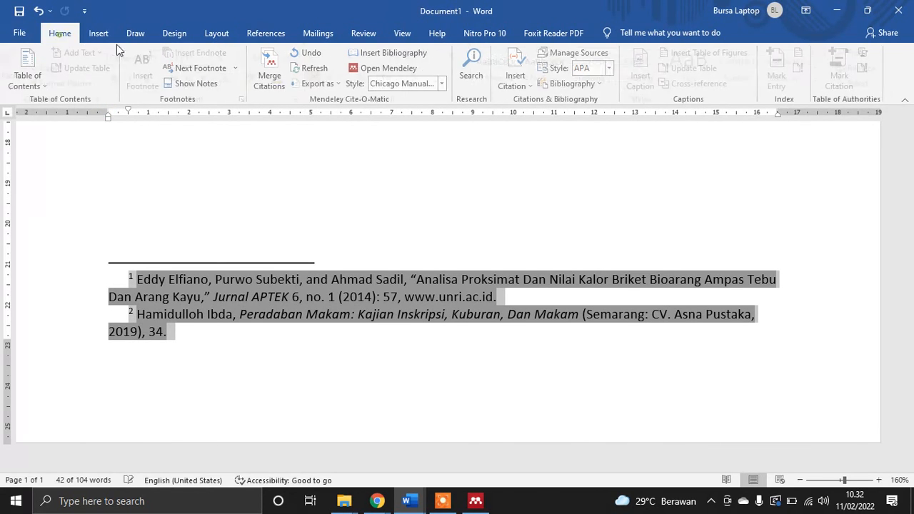
{"action": "left_click", "coordinate": [185, 59]}
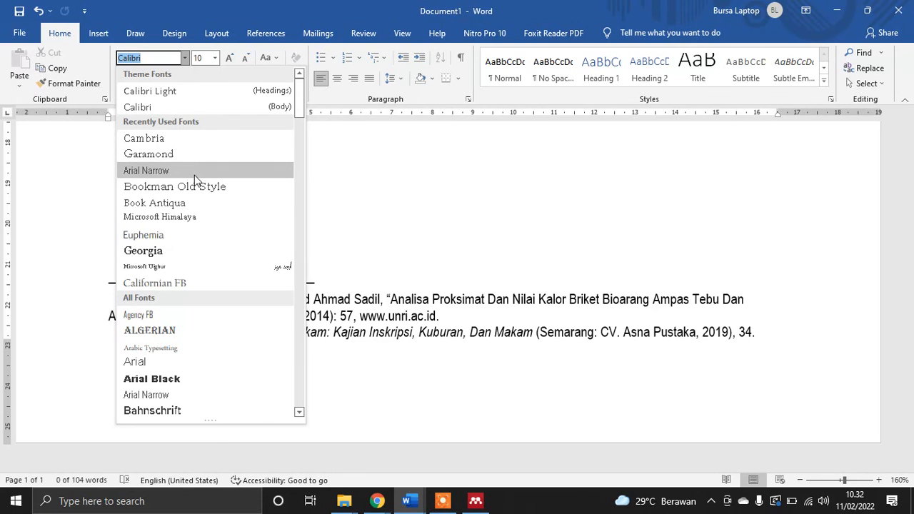
{"action": "type", "text": "Times New Roman"}
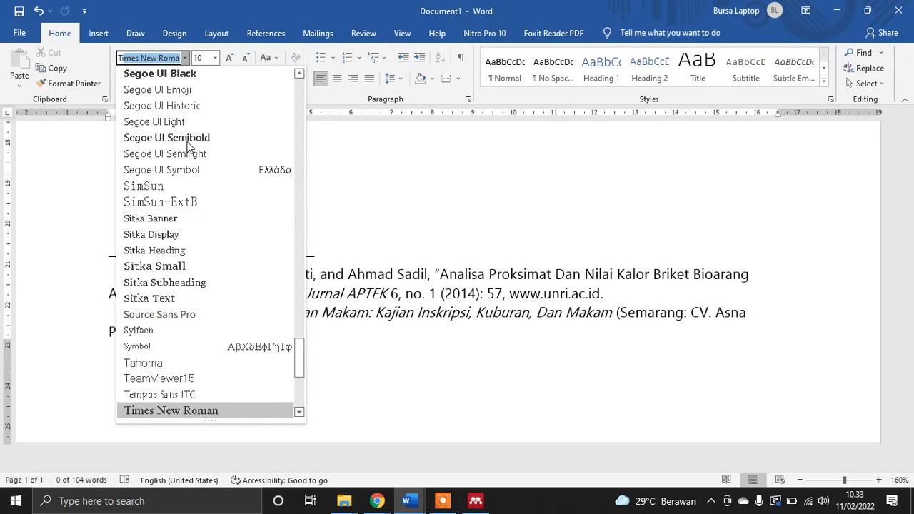
{"action": "key", "text": "Return"}
- Set all body text, including the bibliography, to Times New Roman 12 pt and justify the opening paragraph
{"action": "scroll", "coordinate": [311, 289], "scroll_direction": "up", "scroll_amount": 12}
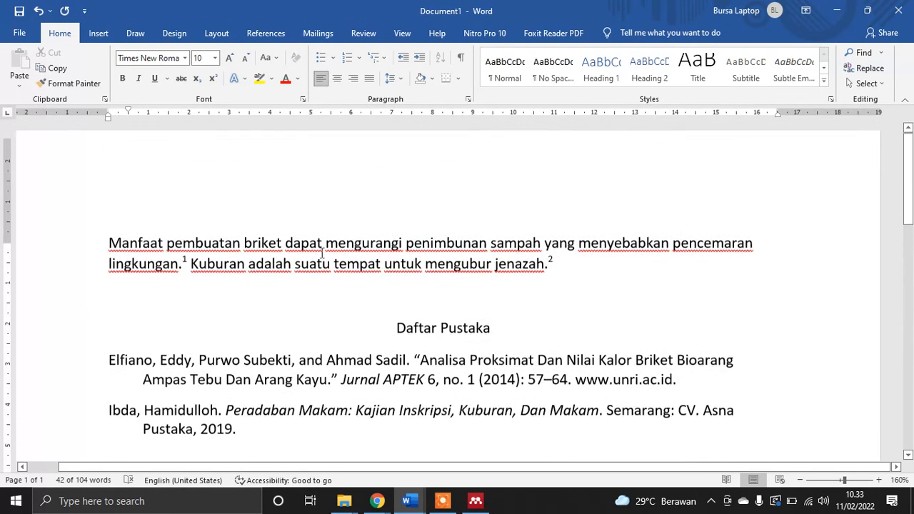
{"action": "left_click", "coordinate": [321, 233]}
{"action": "key", "text": "ctrl+a"}
{"action": "left_click", "coordinate": [184, 57]}
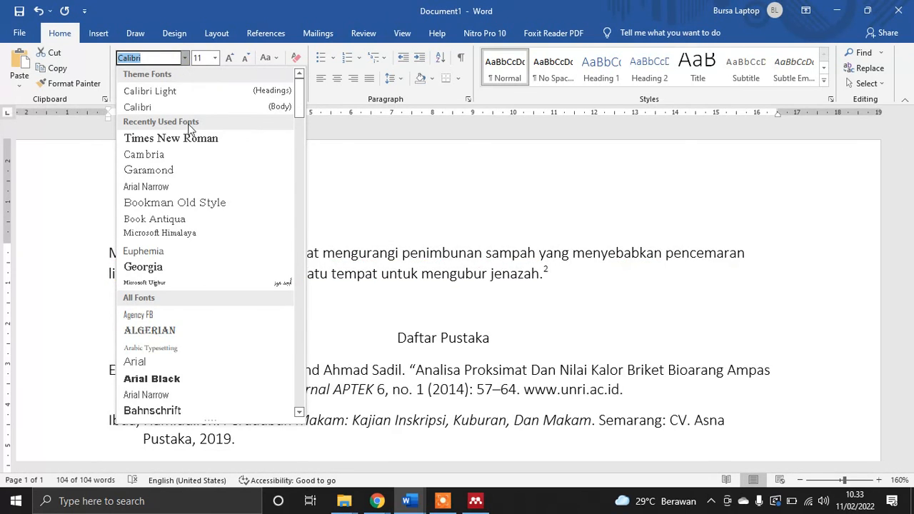
{"action": "left_click", "coordinate": [193, 138]}
{"action": "left_click", "coordinate": [215, 58]}
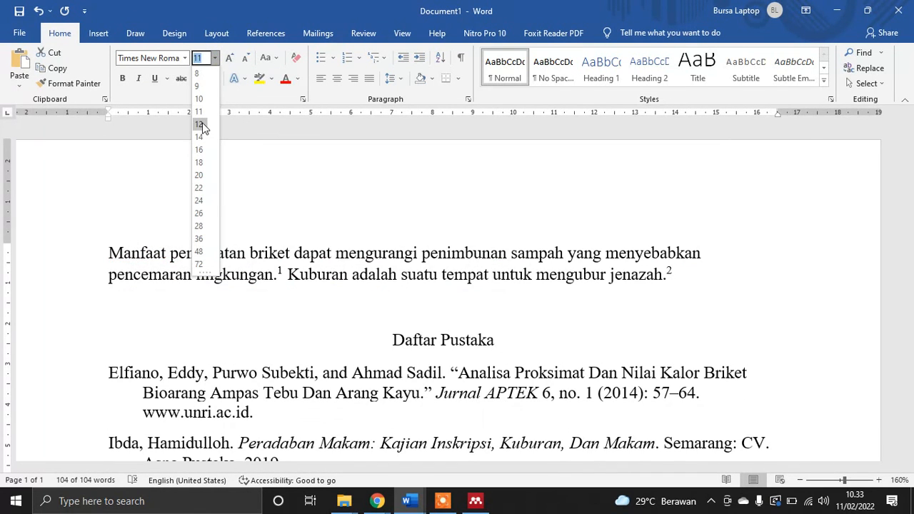
{"action": "left_click", "coordinate": [200, 124]}
{"action": "left_click", "coordinate": [349, 259]}
{"action": "key", "text": "ctrl+j"}
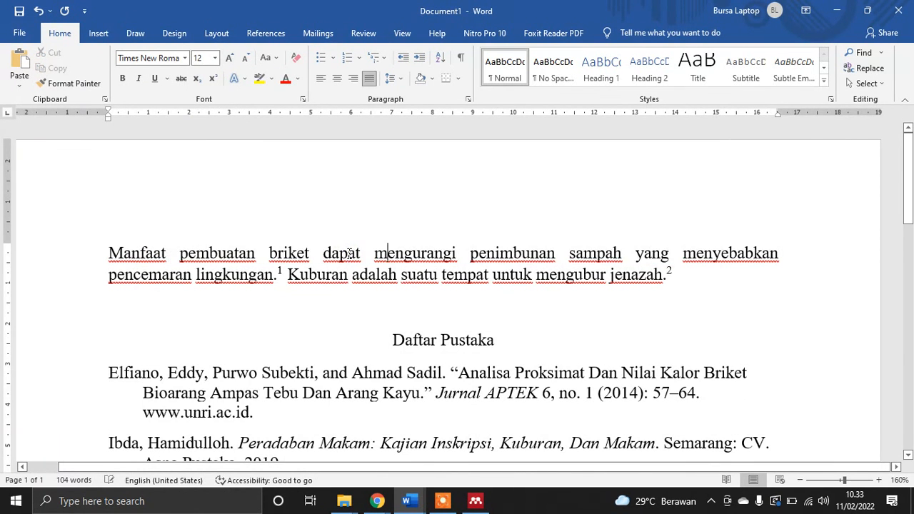
- Review the entries under "Daftar Pustaka", look briefly at the Mendeley Desktop library, and recheck the cited paragraph in Word
{"action": "scroll", "coordinate": [439, 243], "scroll_direction": "down", "scroll_amount": 1}
{"action": "scroll", "coordinate": [438, 243], "scroll_direction": "down", "scroll_amount": 3}
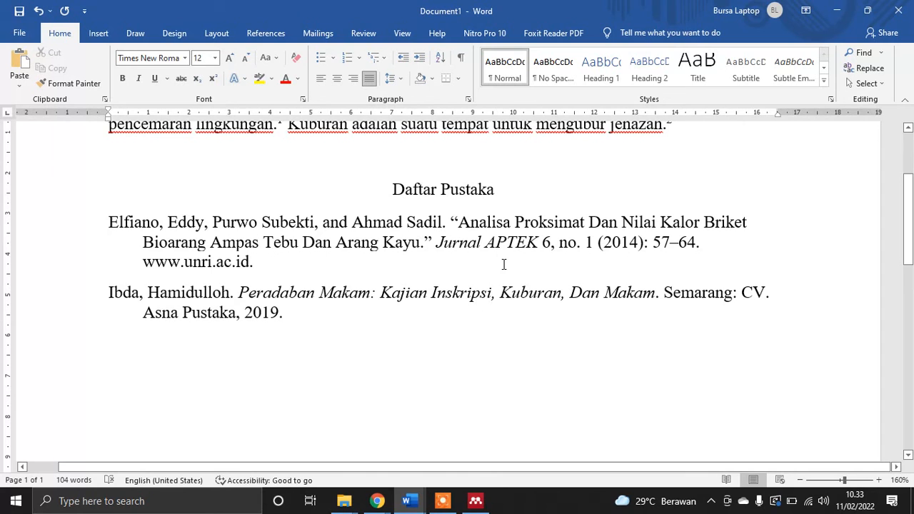
{"action": "left_click", "coordinate": [474, 500]}
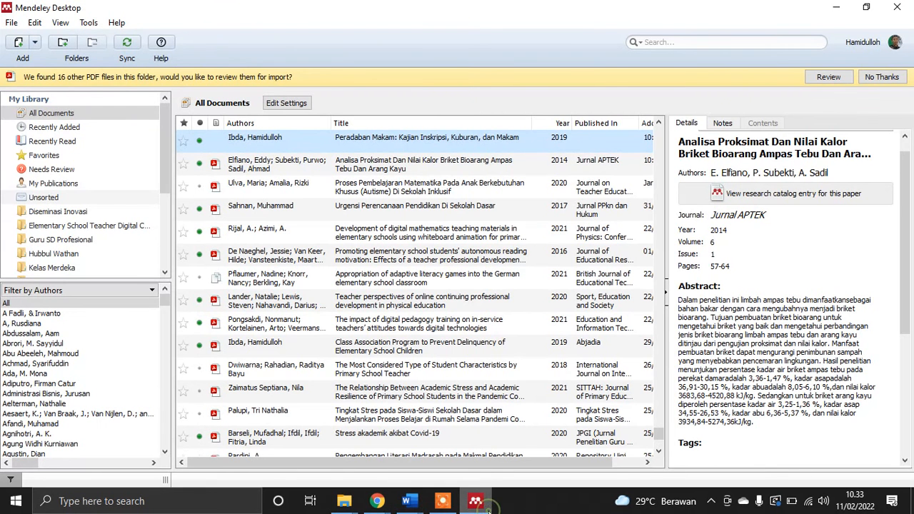
{"action": "left_click", "coordinate": [838, 7]}
{"action": "left_click", "coordinate": [405, 289]}
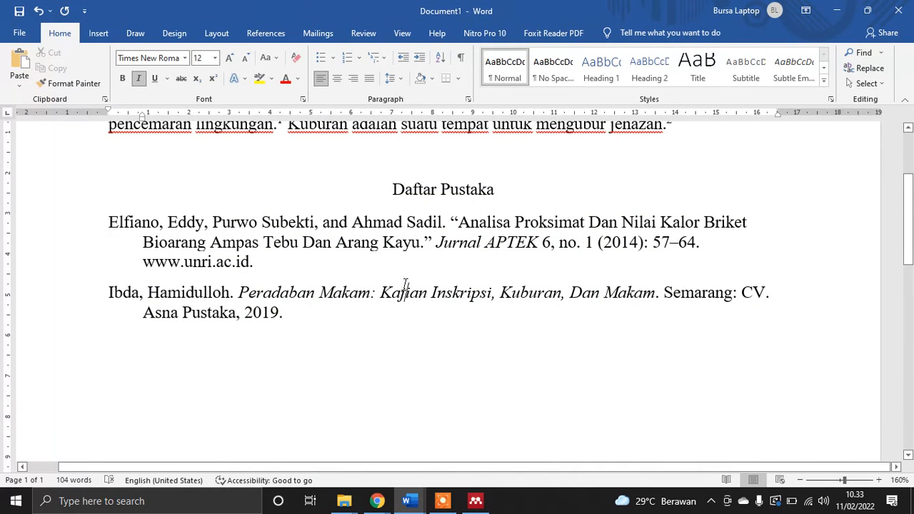
{"action": "scroll", "coordinate": [405, 285], "scroll_direction": "up", "scroll_amount": 4}
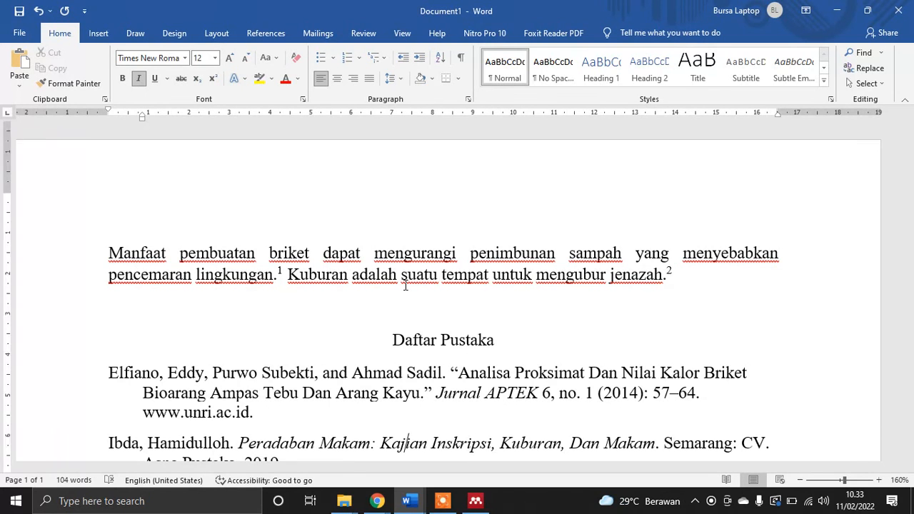
{"action": "scroll", "coordinate": [405, 286], "scroll_direction": "down", "scroll_amount": 4}
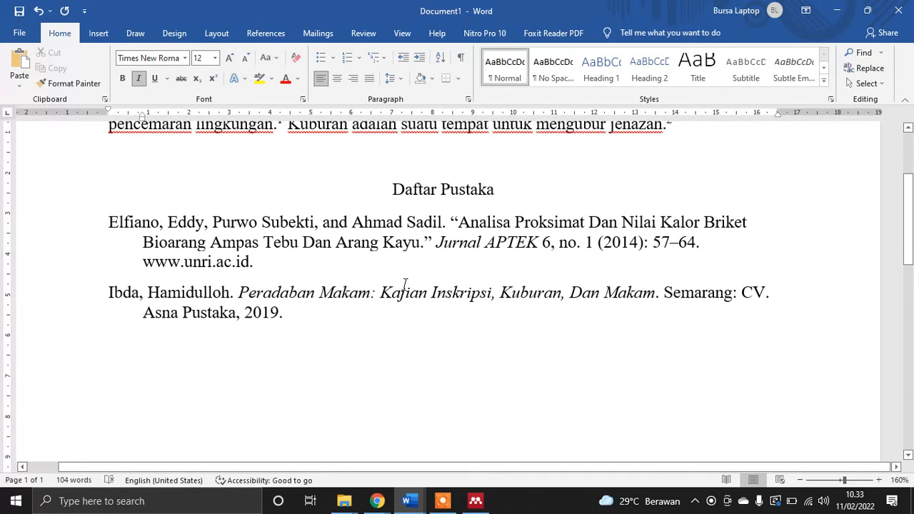